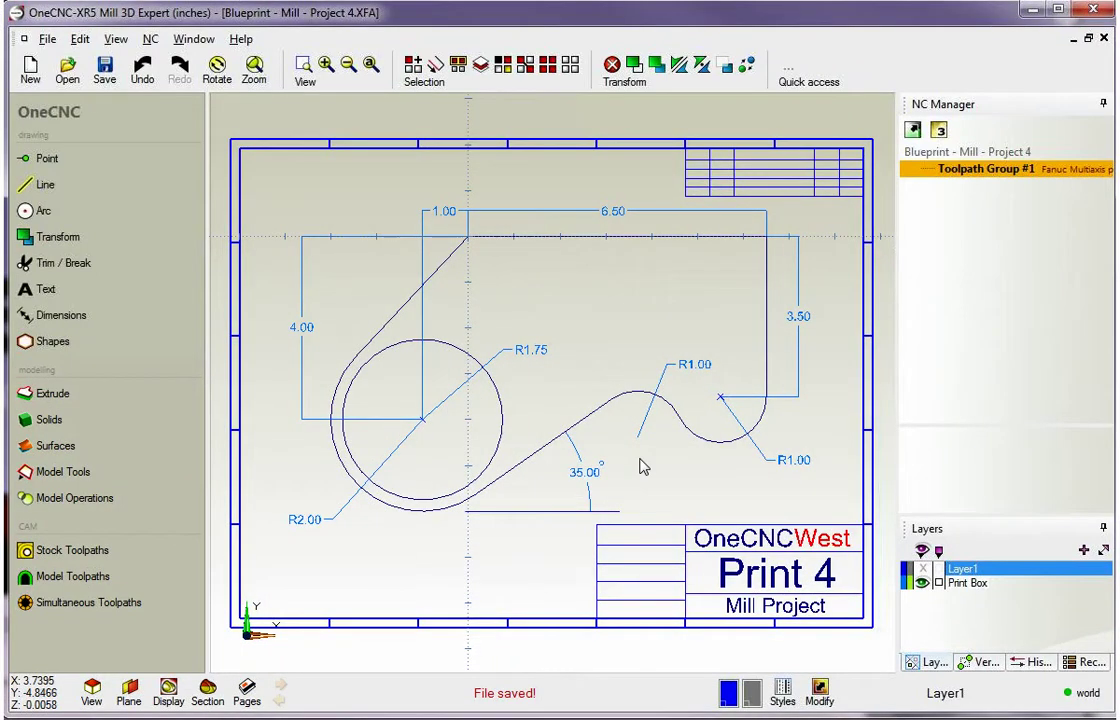
- Zoom in and out around the Project 4 reference print to study its dimensions
scroll(483, 256, "down", 1)
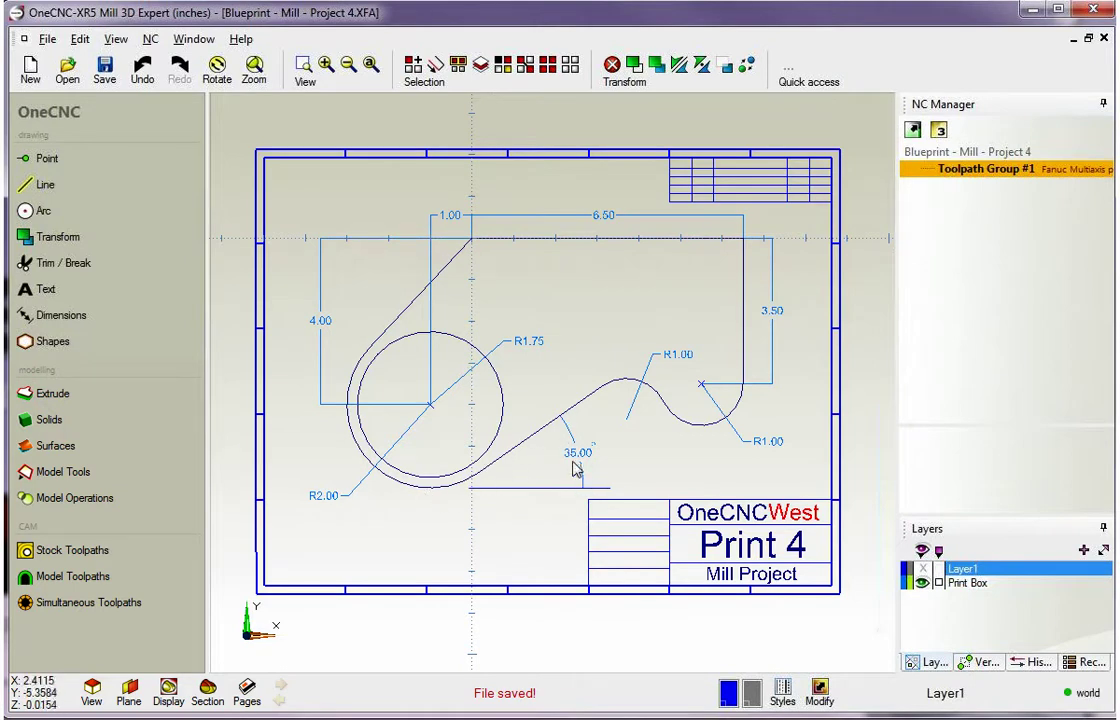
scroll(655, 425, "up", 3)
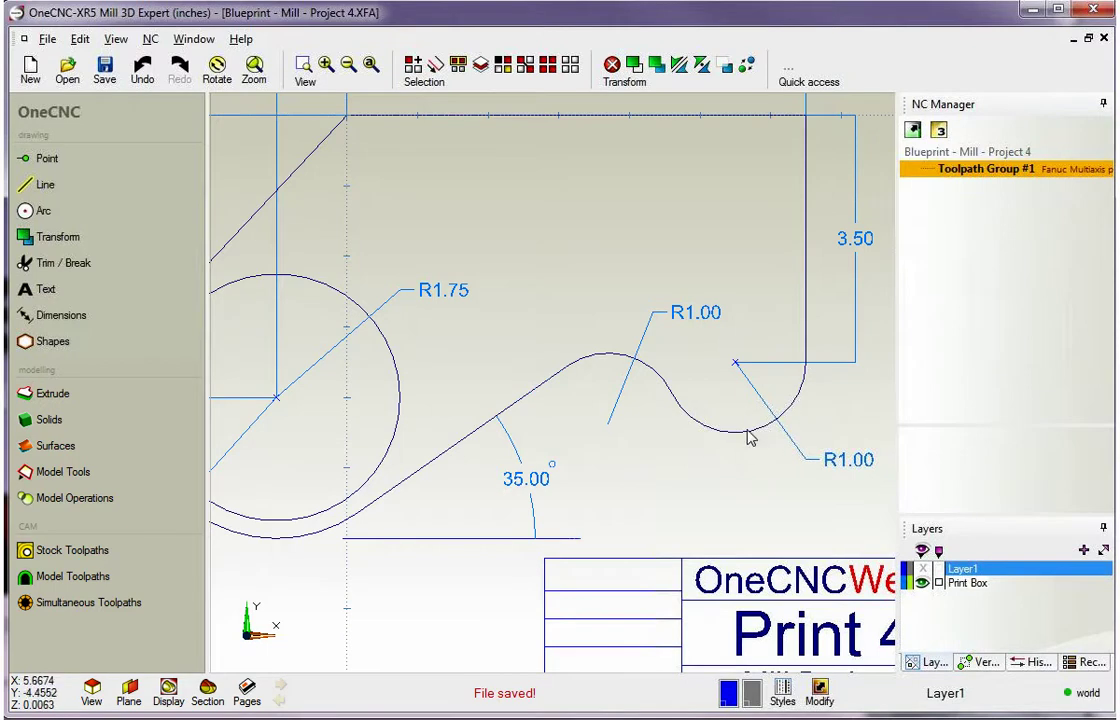
scroll(753, 436, "down", 1)
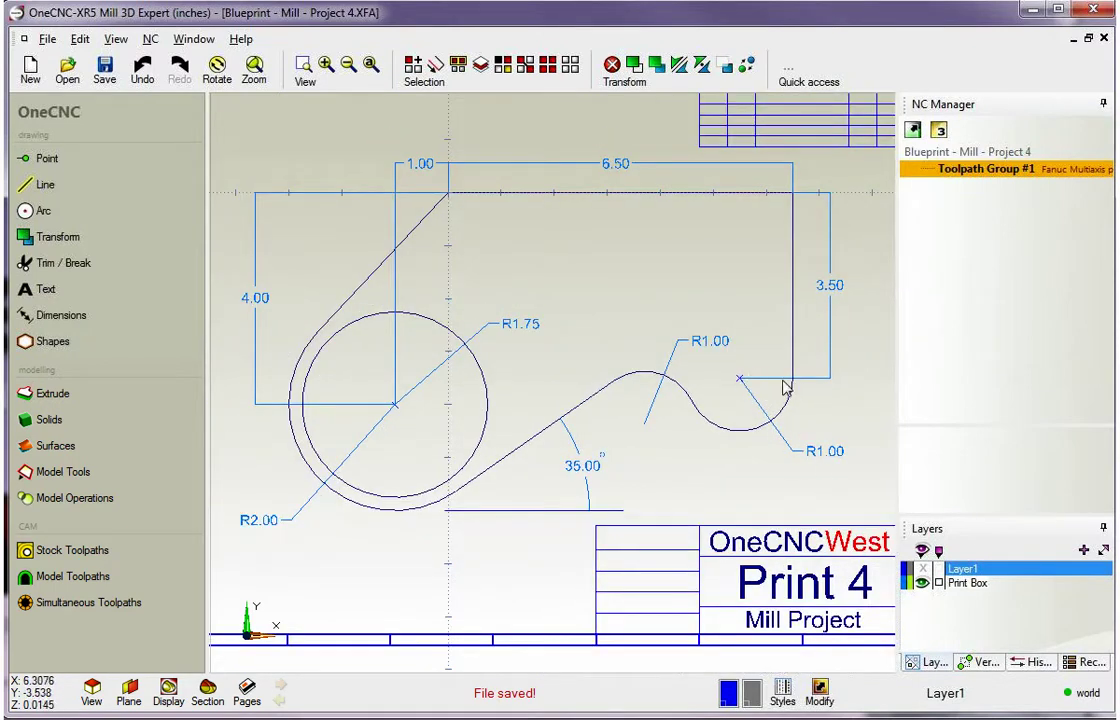
scroll(777, 320, "down", 1)
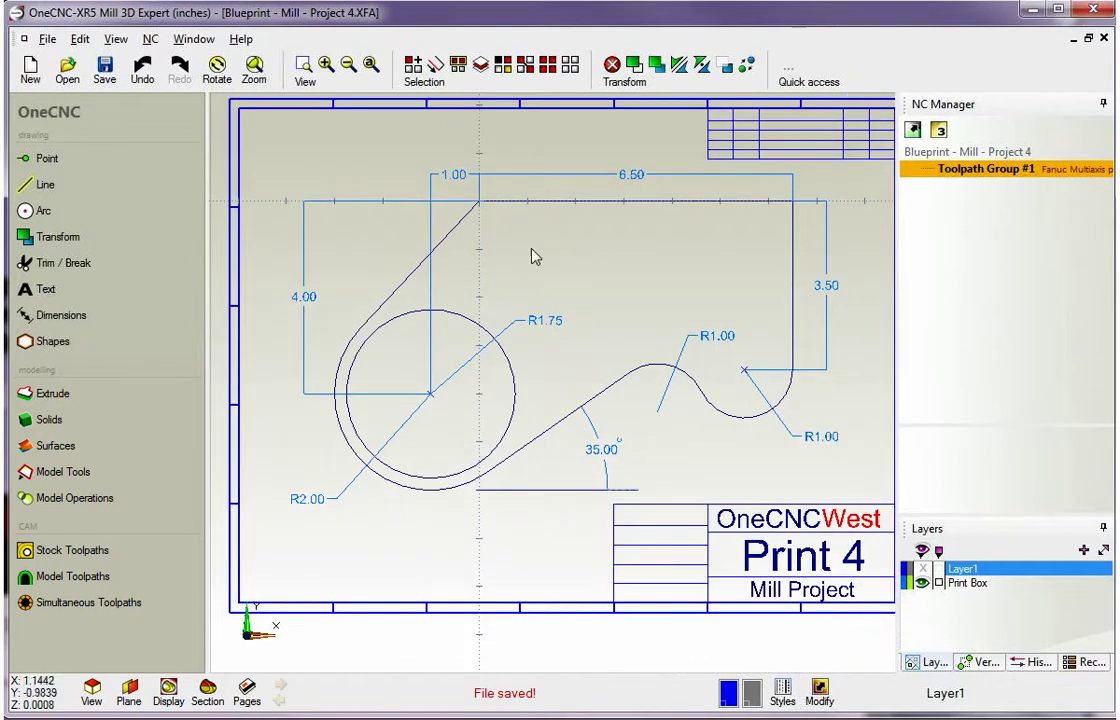
scroll(480, 210, "up", 1)
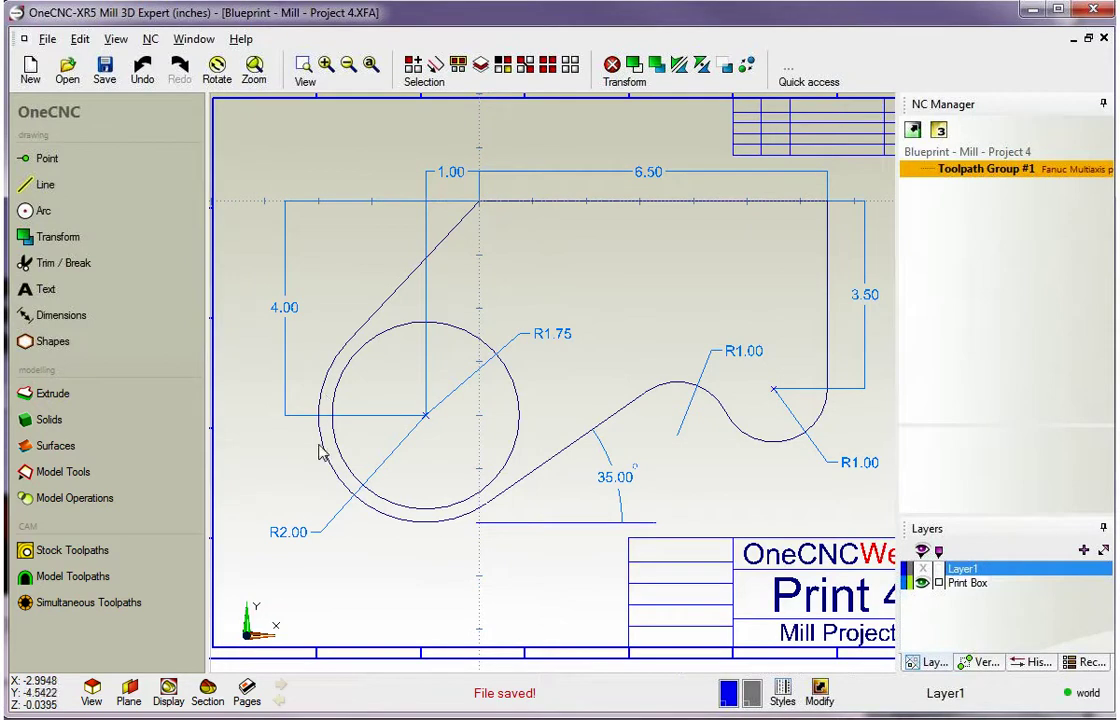
scroll(460, 440, "down", 2)
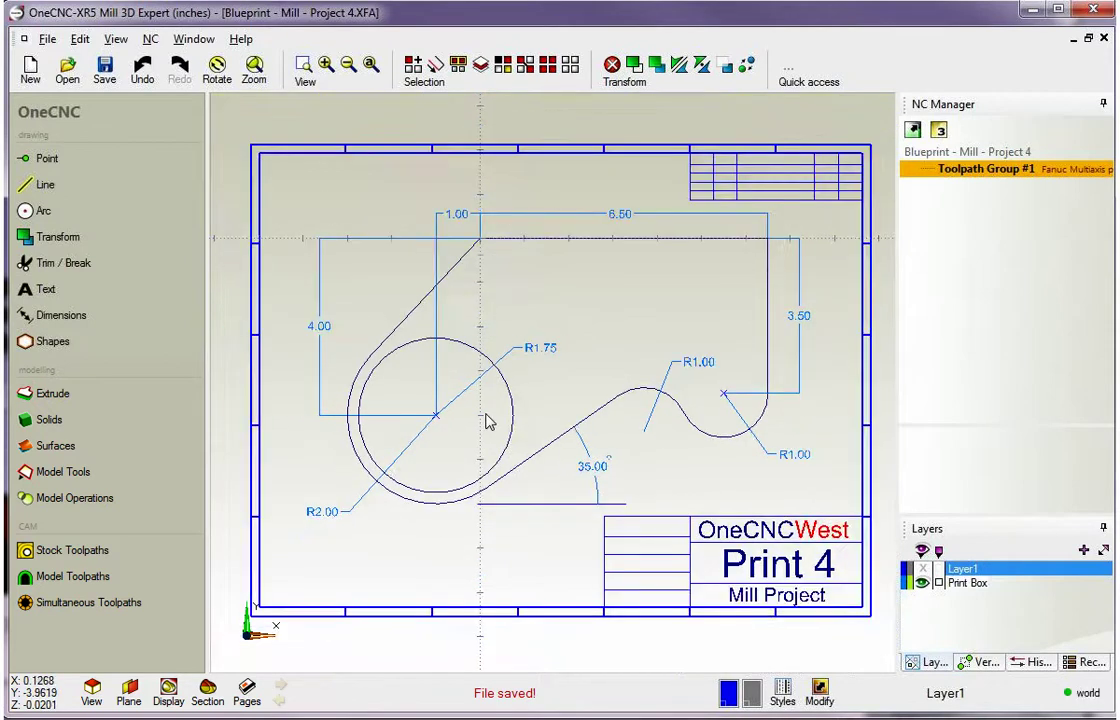
- With the blueprint hidden, draw a diameter-4 circle centred at (-1, -4) on Layer1
left_click(922, 584)
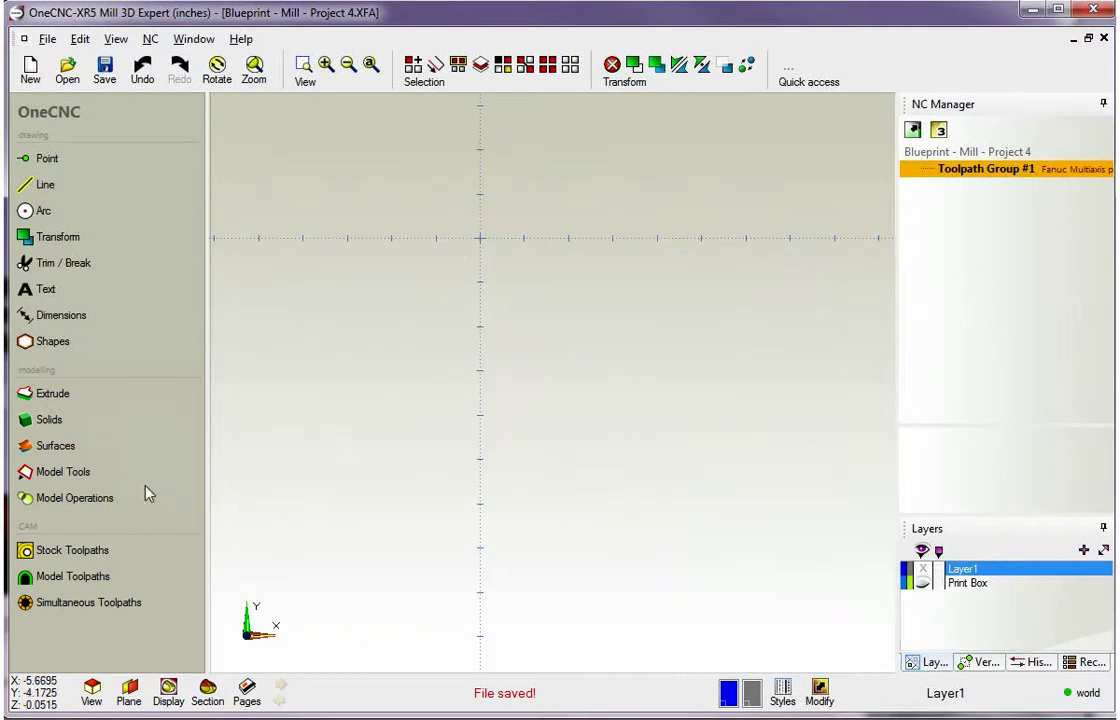
left_click(42, 211)
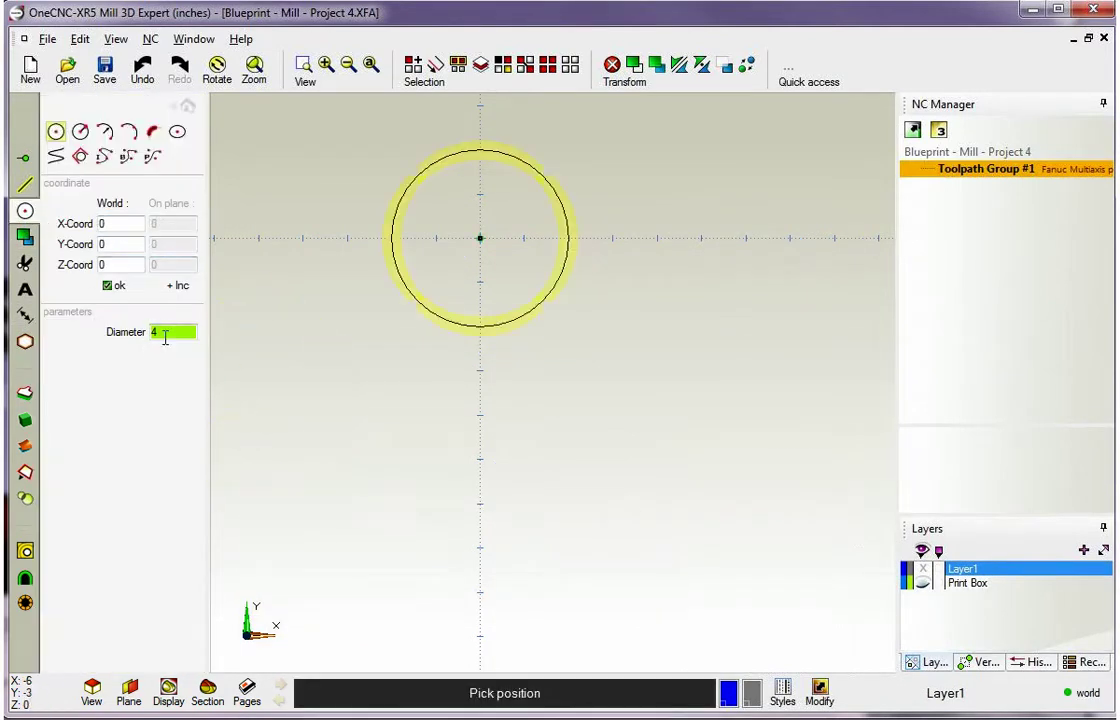
left_click(110, 224)
type("-1")
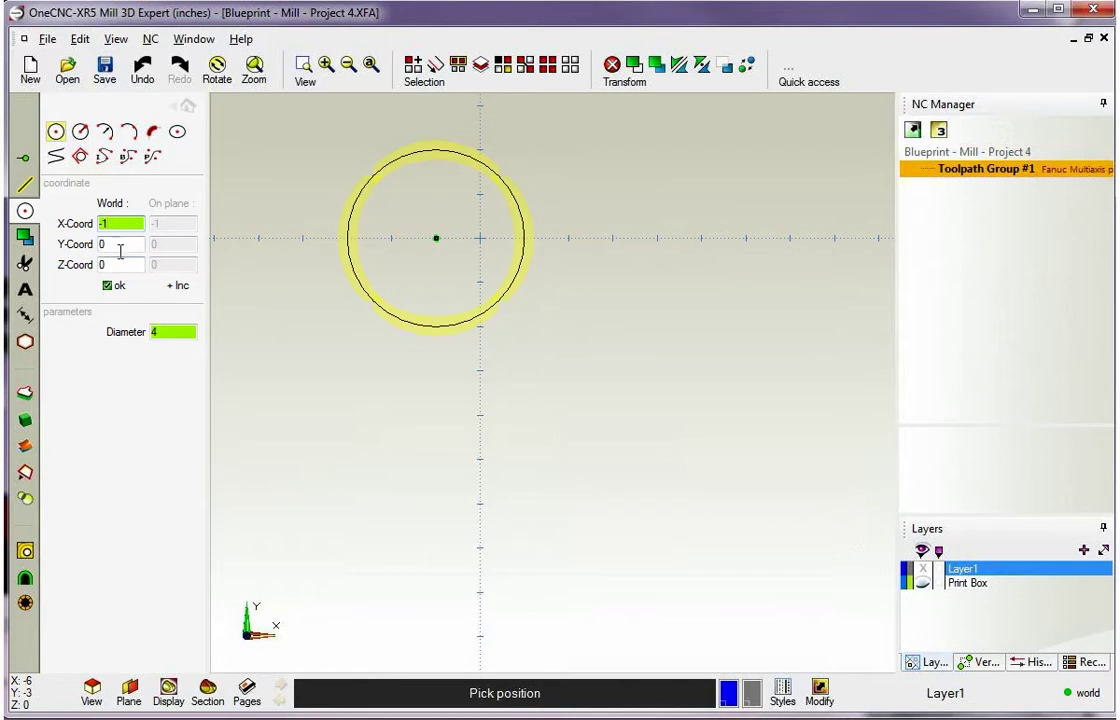
left_click(98, 244)
type("-4")
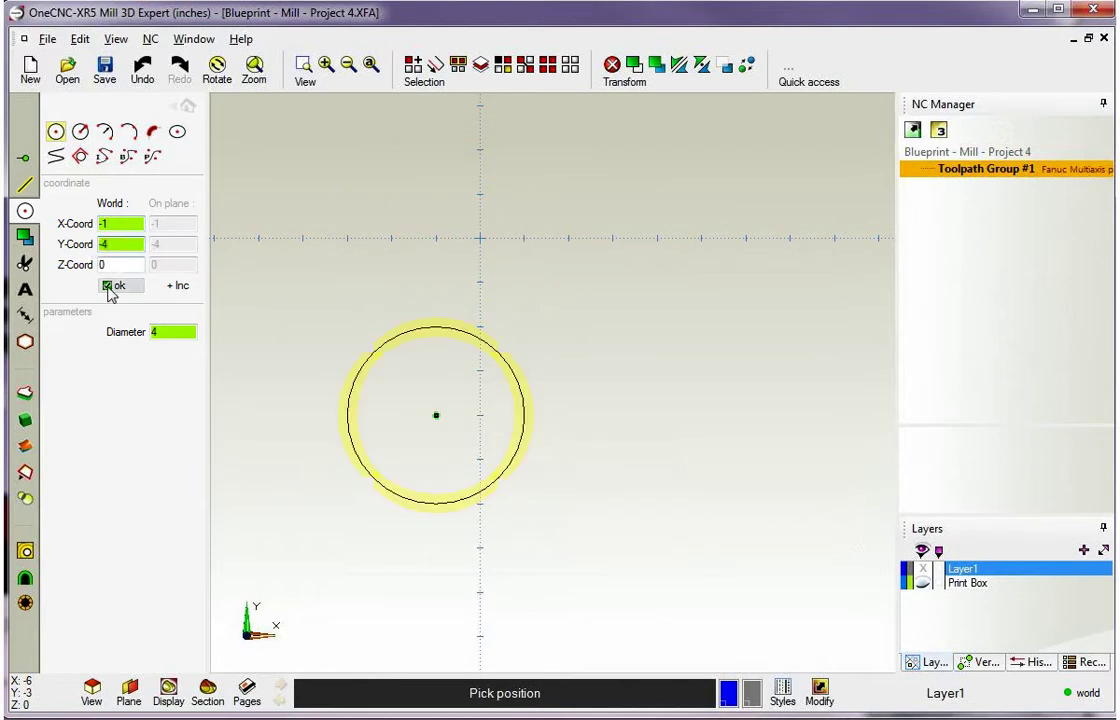
left_click(108, 286)
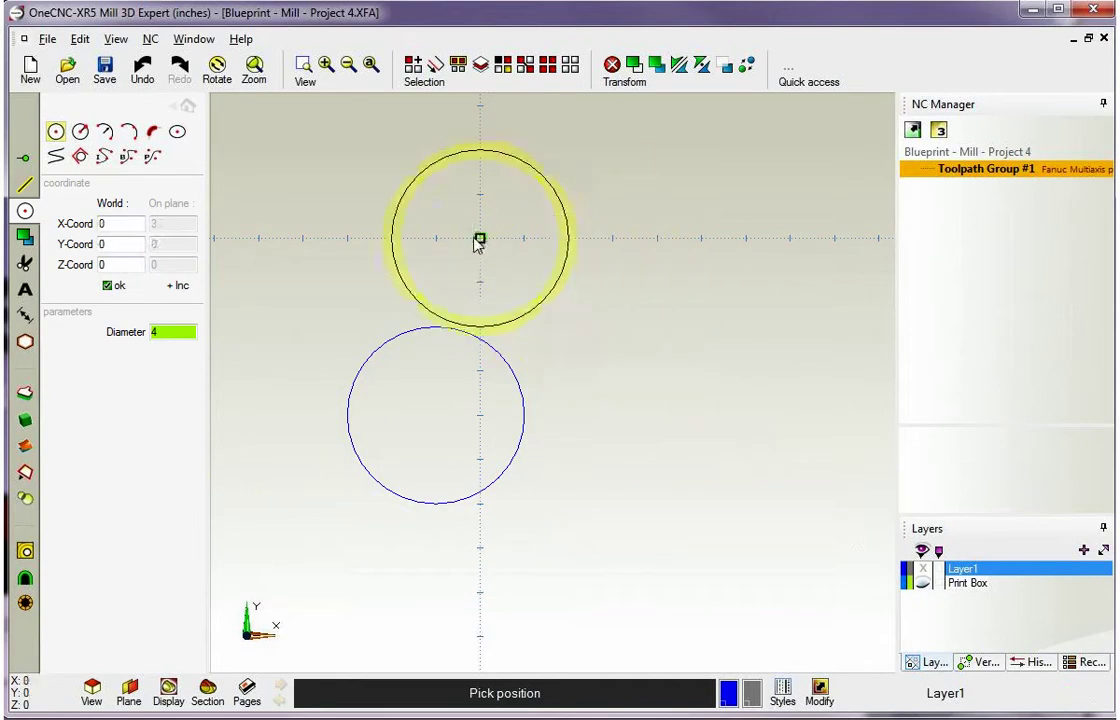
key("Escape")
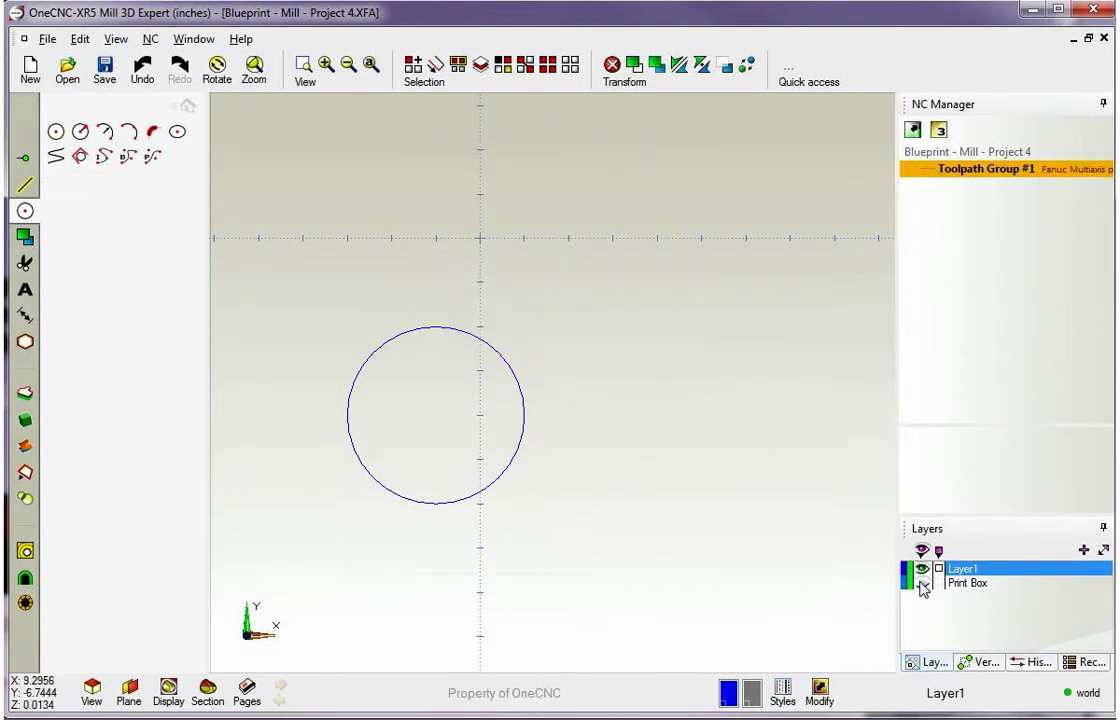
- Toggle the Print Box blueprint on and off to compare it with the new circle
left_click(921, 584)
left_click(921, 584)
left_click(921, 584)
left_click(921, 584)
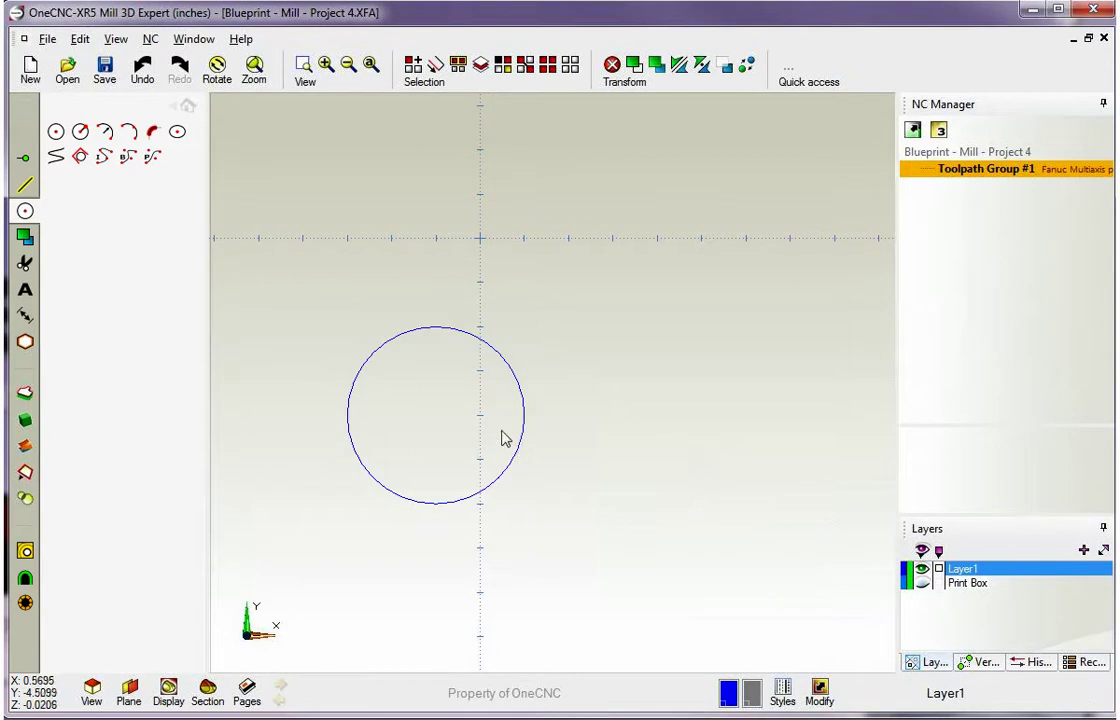
- Add a concentric 3.5-diameter circle at the first circle's centre and check it against the blueprint
left_click(922, 585)
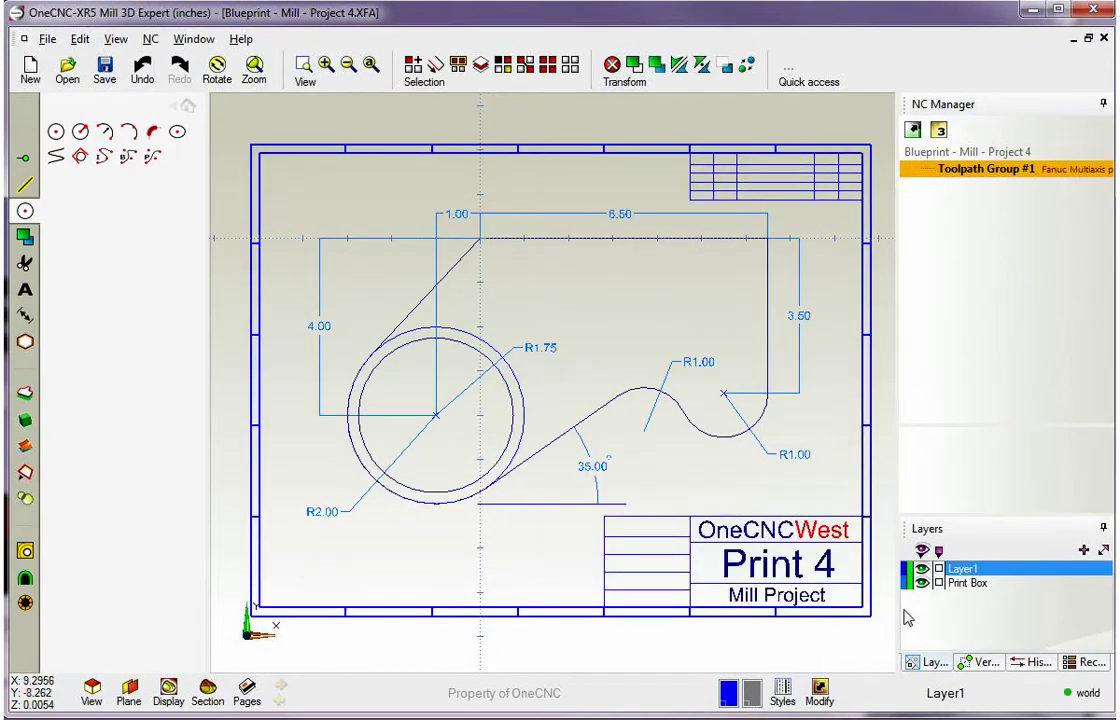
left_click(922, 585)
left_click(56, 132)
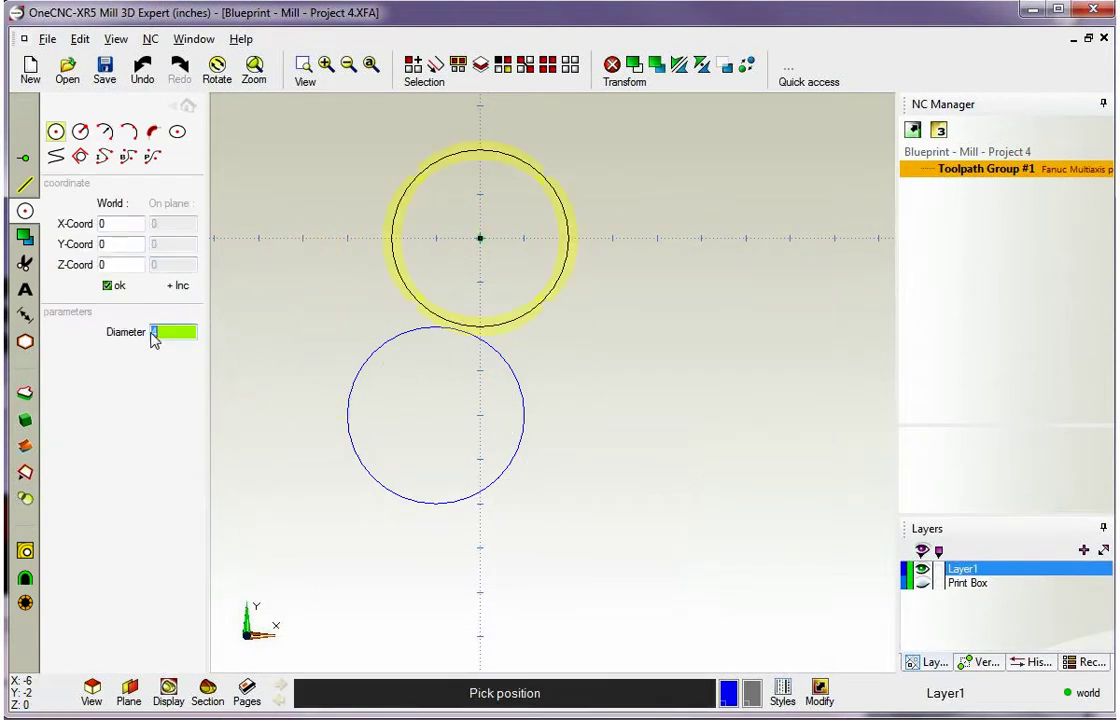
type("3.5")
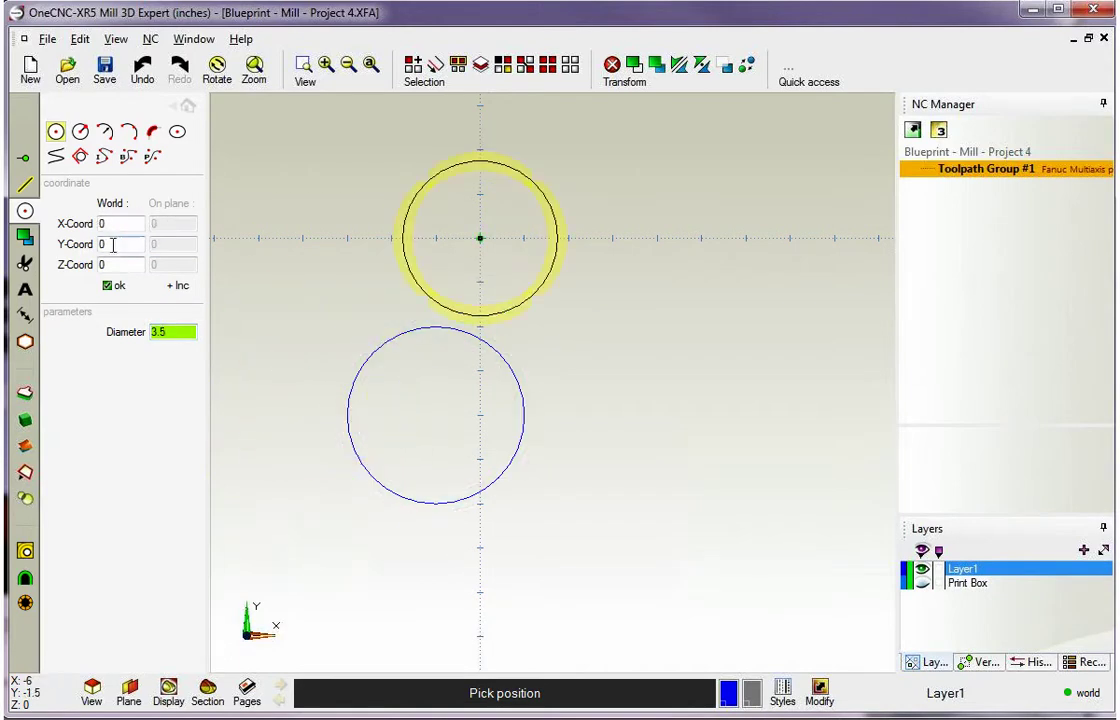
left_click(438, 420)
key("Escape")
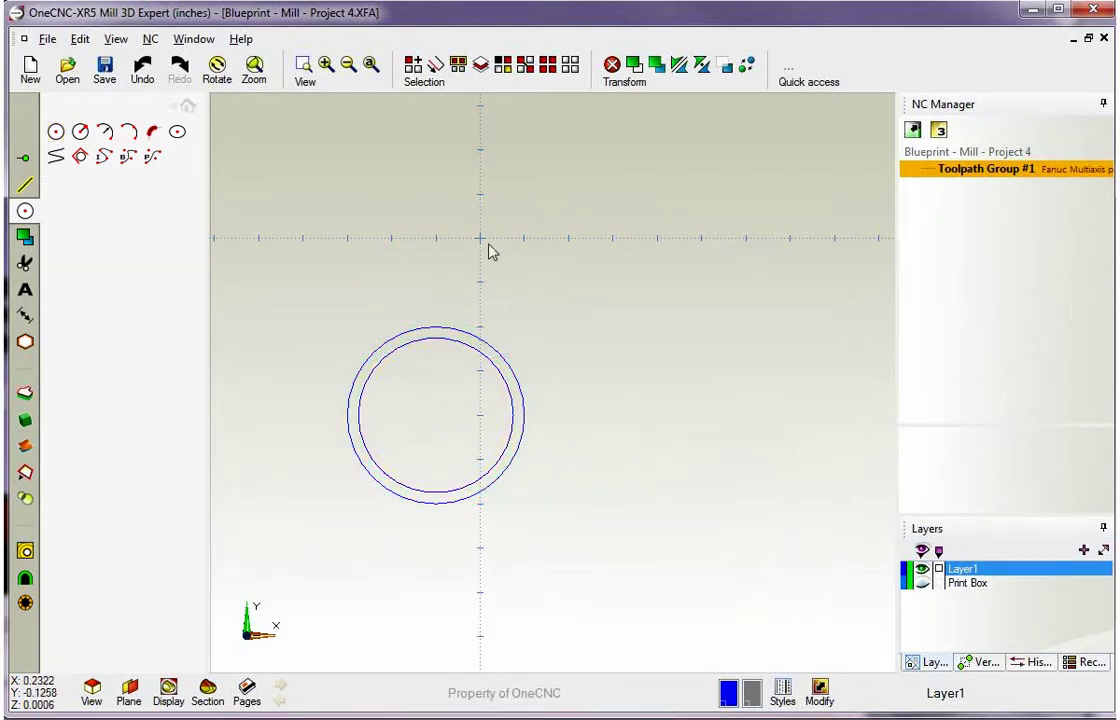
left_click(922, 583)
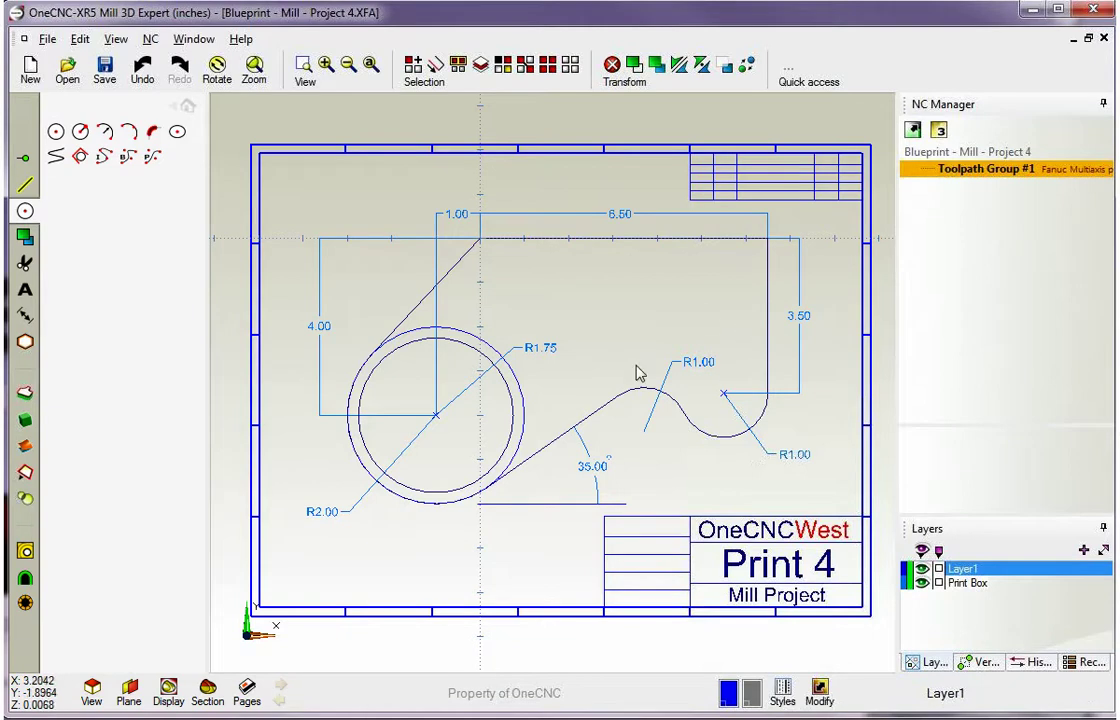
- Draw a 6.5 line along X from the origin, then a 3.5 line down to (6.5, -3.5)
left_click(922, 584)
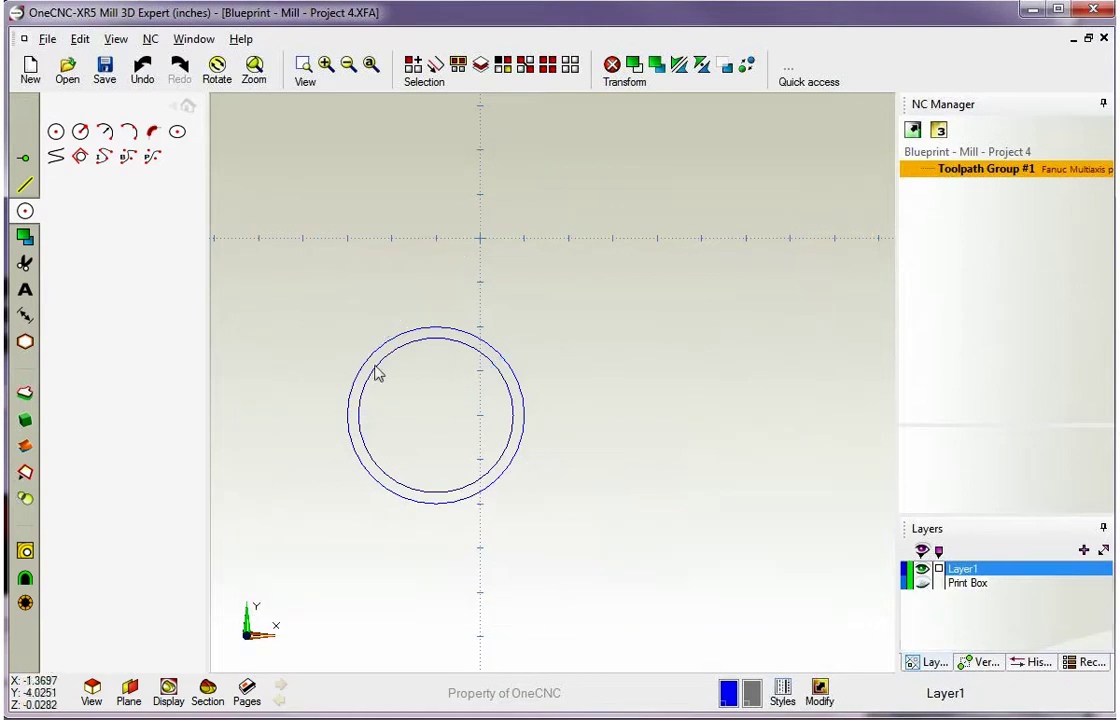
left_click(25, 186)
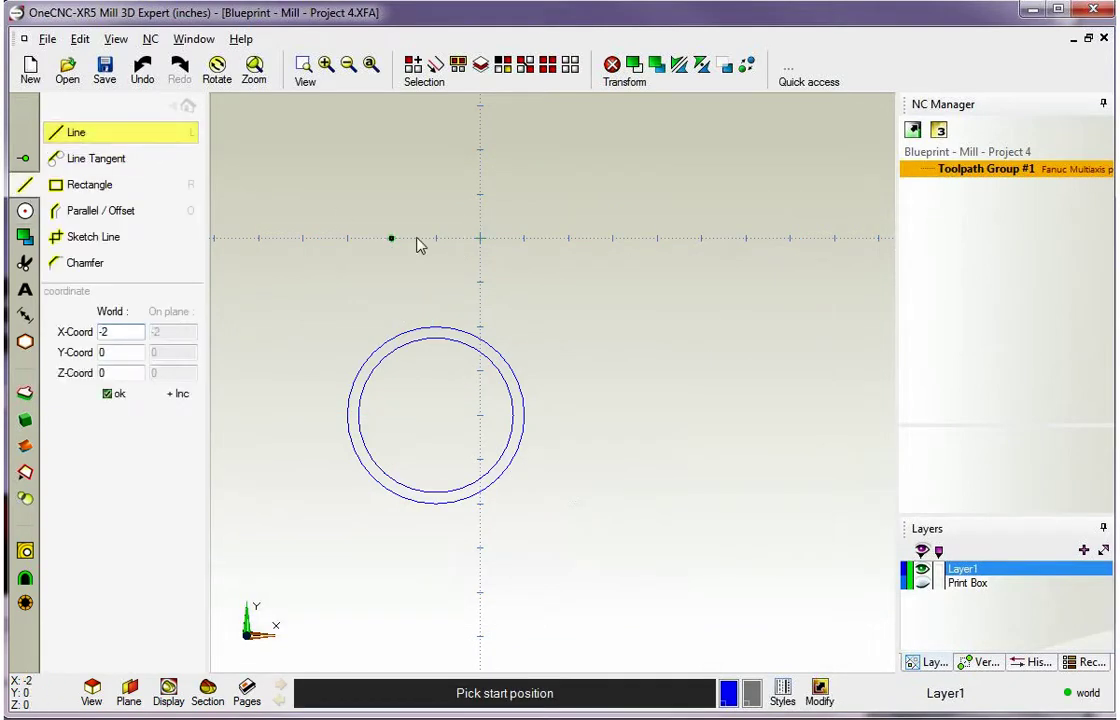
left_click(480, 240)
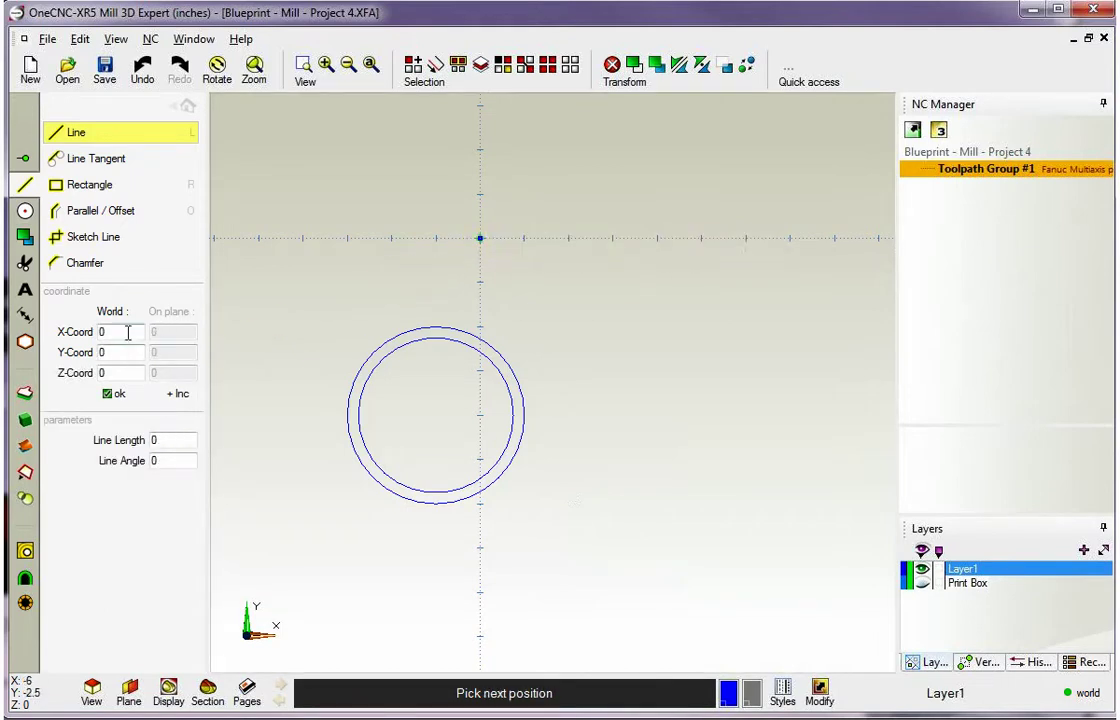
left_click_drag(128, 333, 100, 338)
type("6.5")
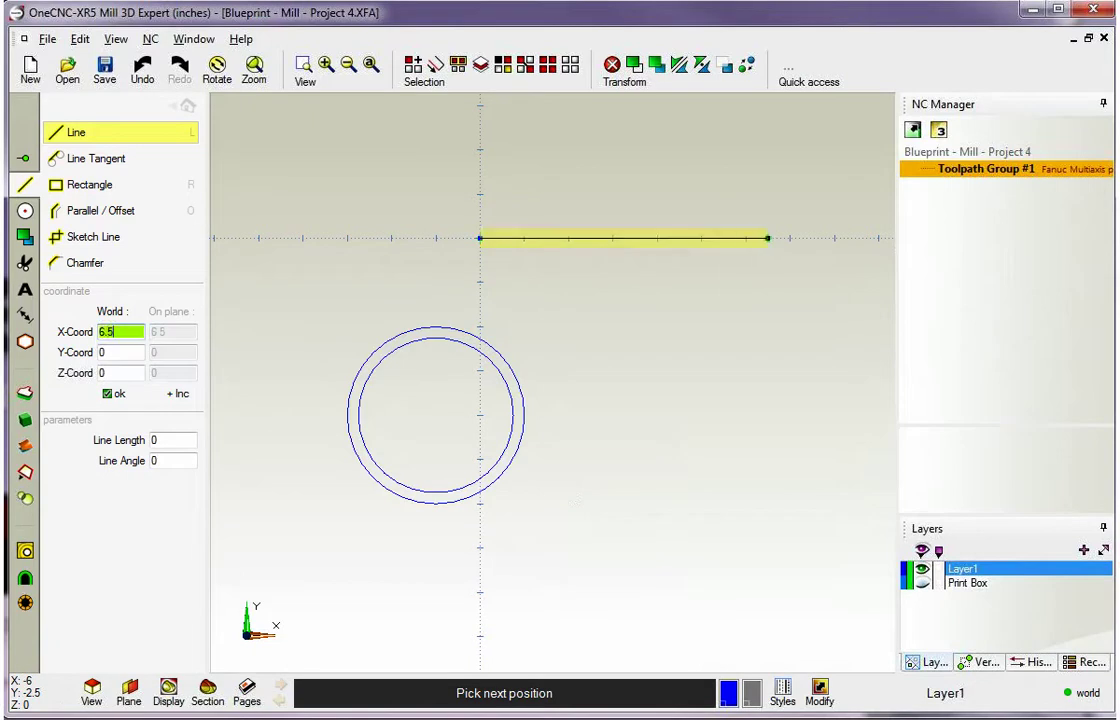
left_click(110, 397)
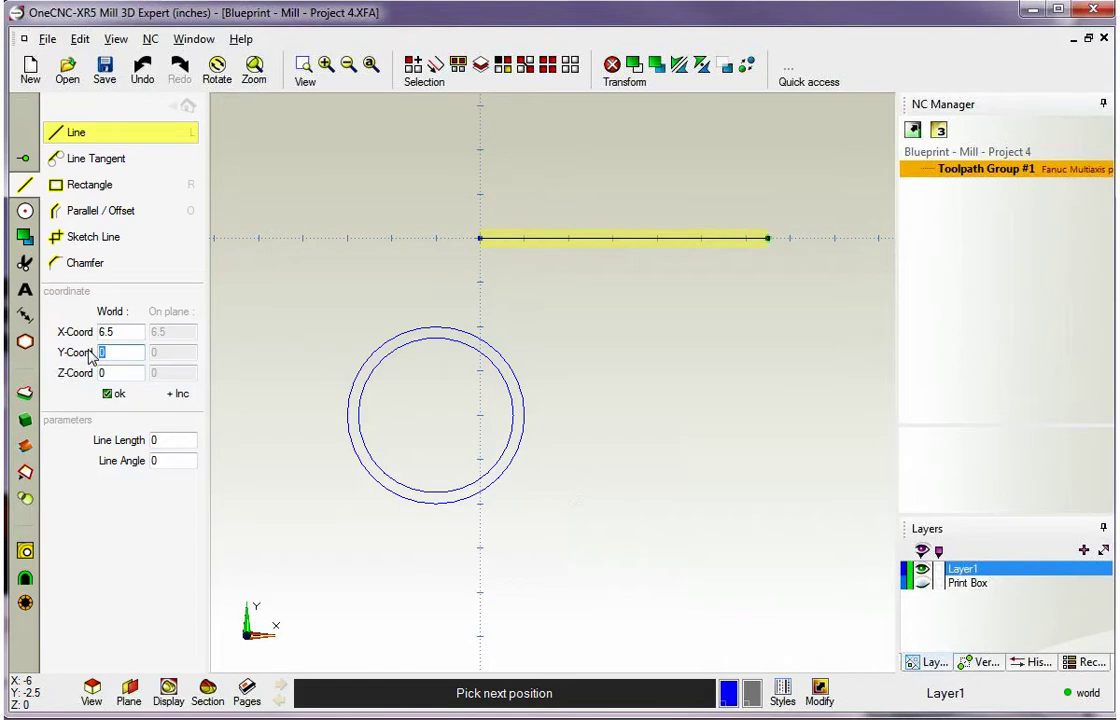
type("-3.5")
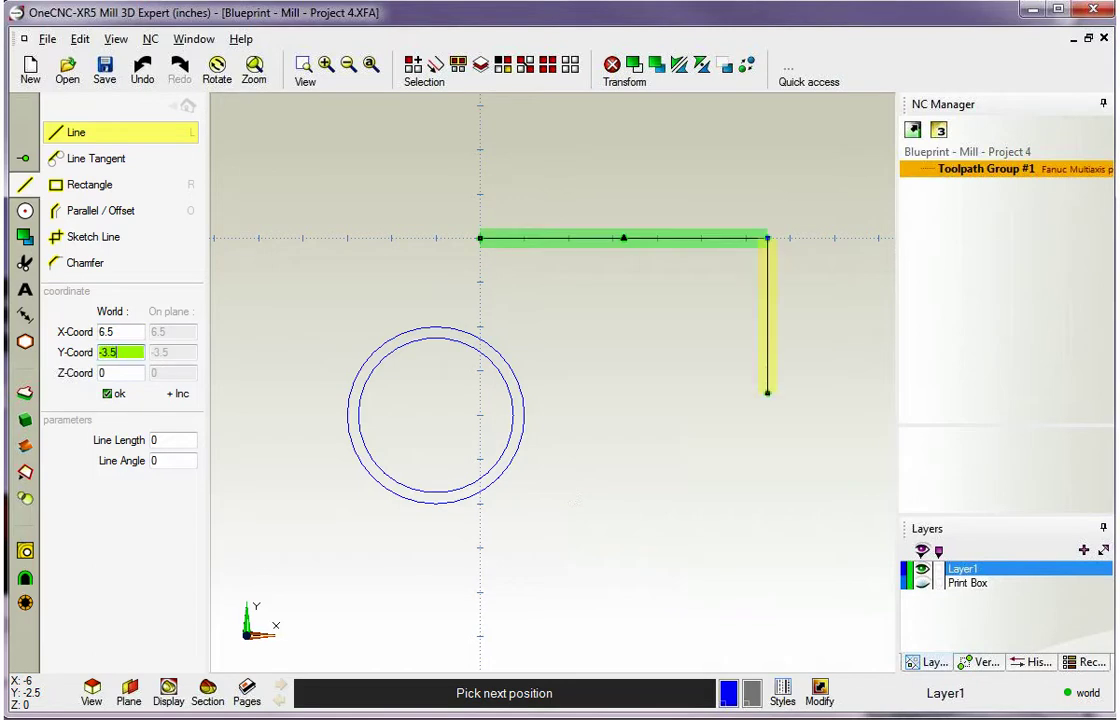
left_click(113, 395)
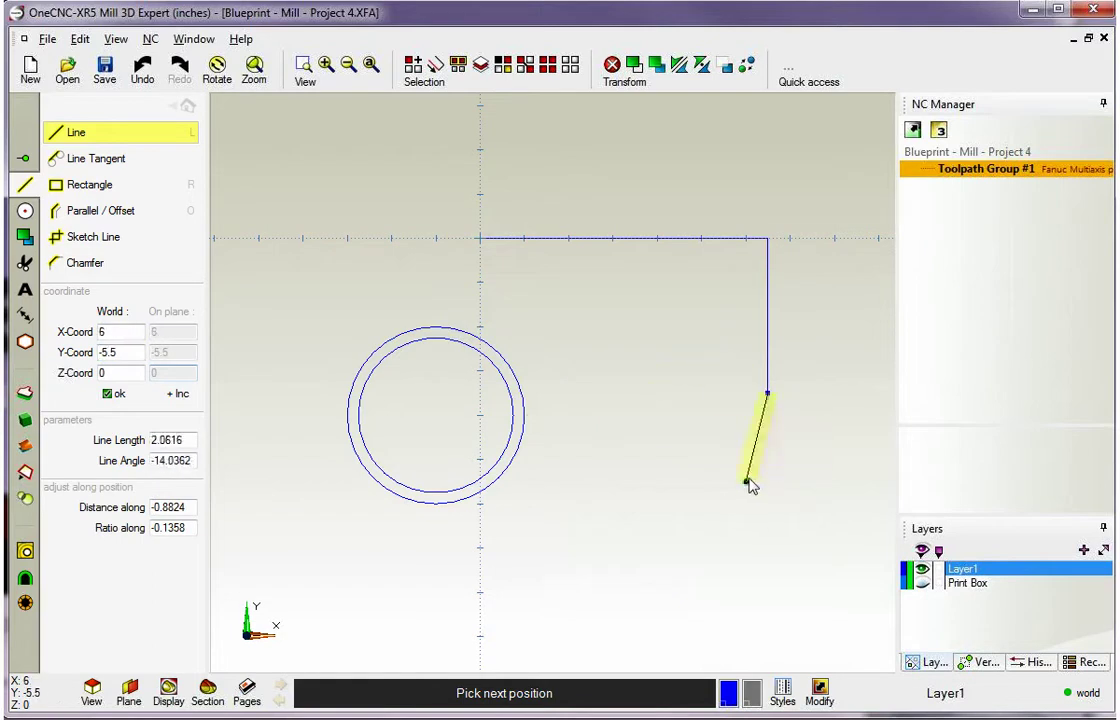
key("Escape")
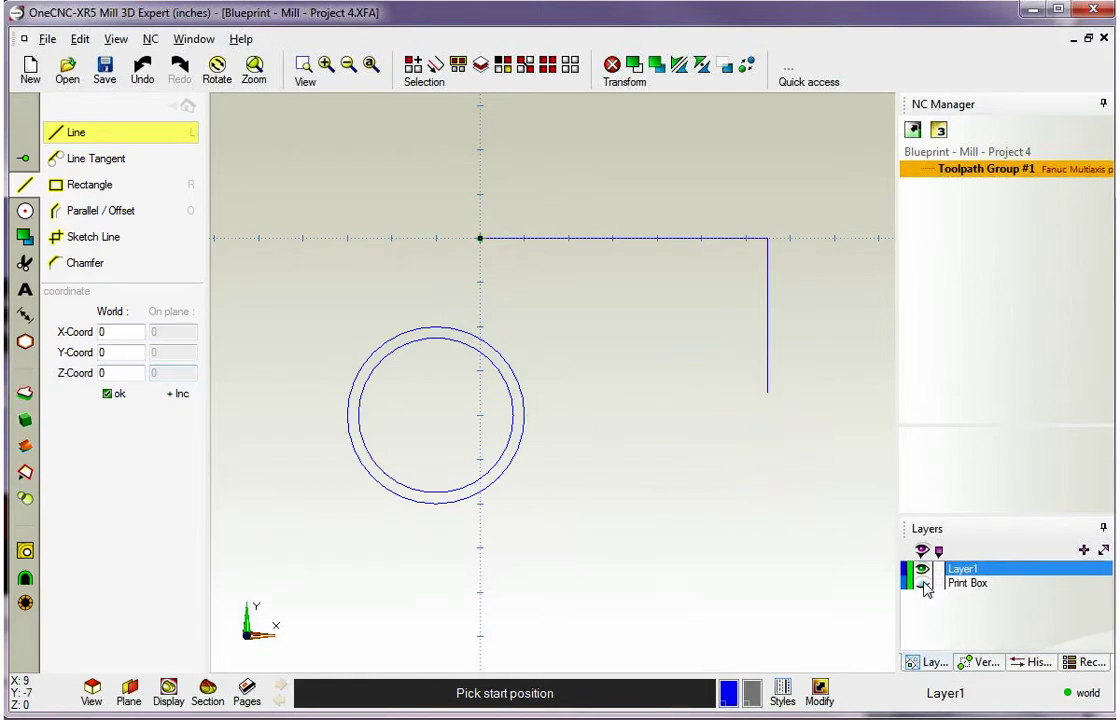
key("Escape")
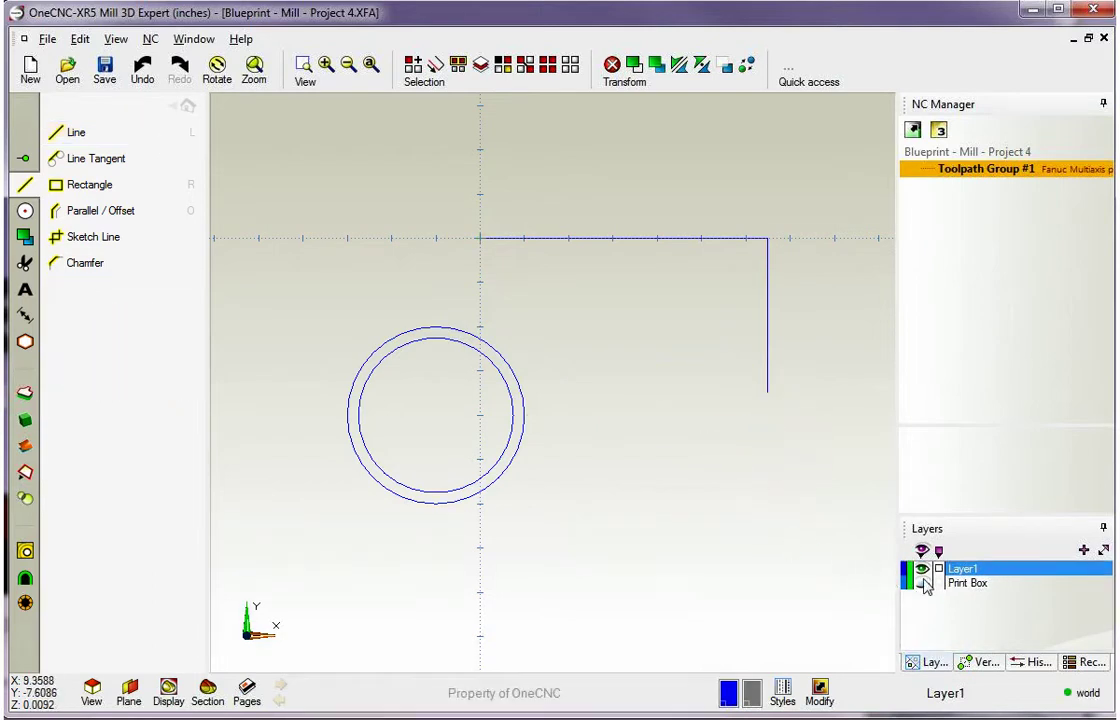
- Toggle the Print Box blueprint on and off to compare, leaving it hidden
left_click(922, 584)
left_click(922, 584)
left_click(922, 584)
left_click(922, 584)
left_click(922, 584)
left_click(922, 584)
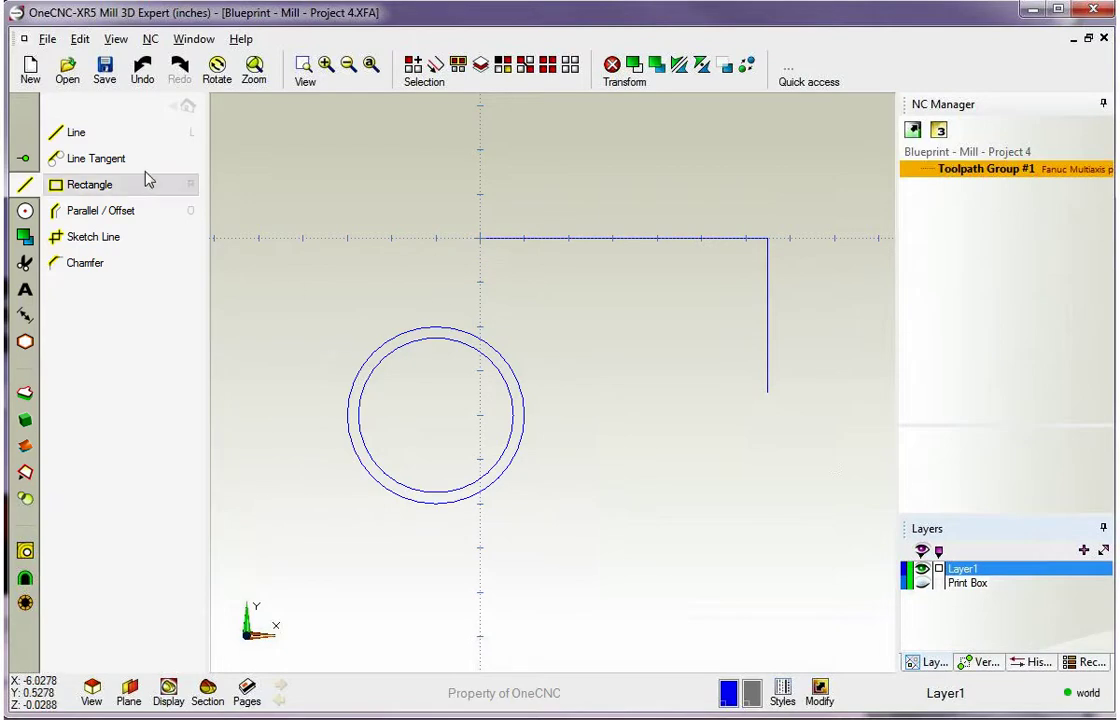
- Draw a line from the origin tangent to the upper-left edge of the 4-diameter circle
left_click(65, 137)
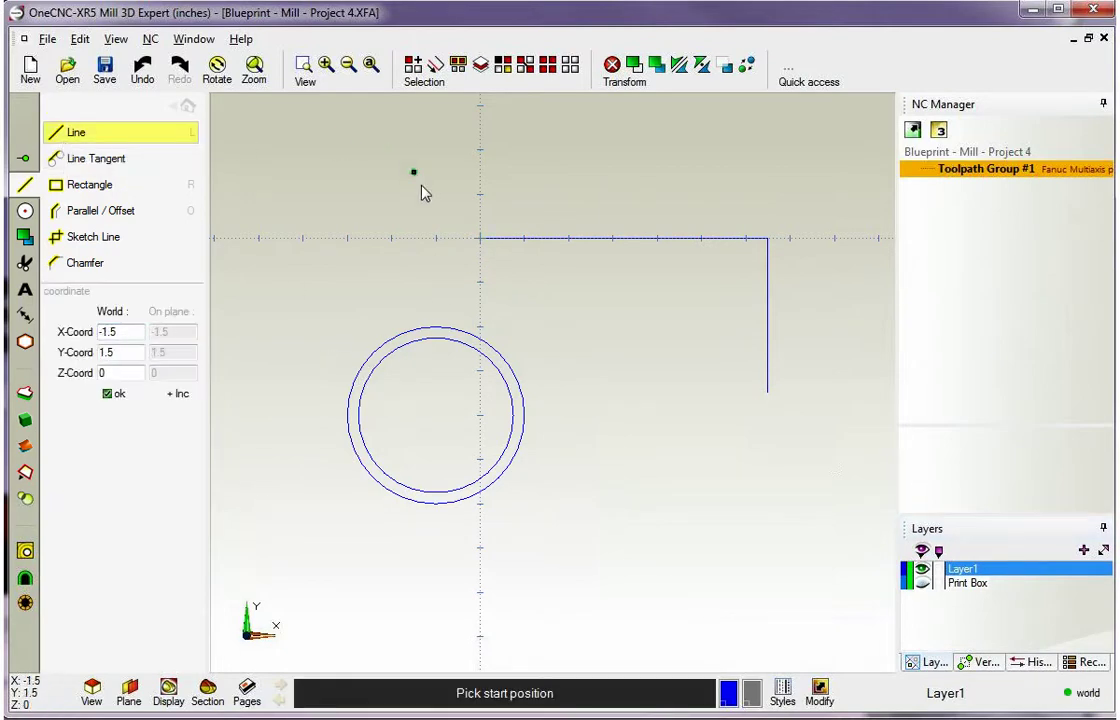
left_click(480, 240)
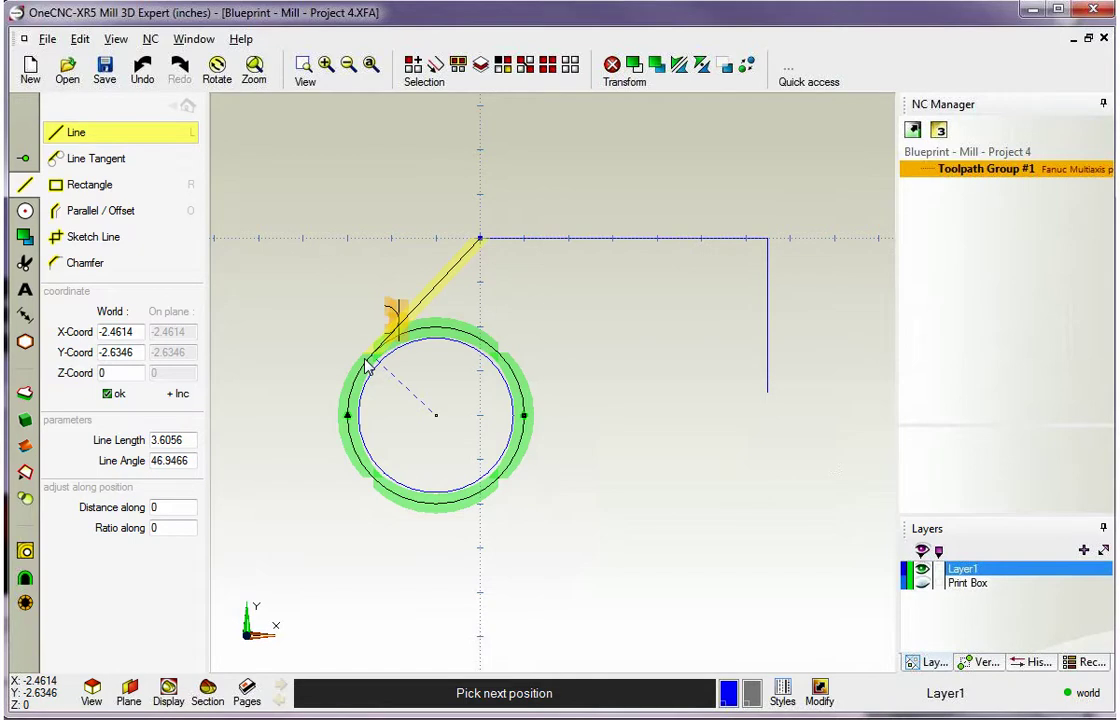
left_click(366, 363)
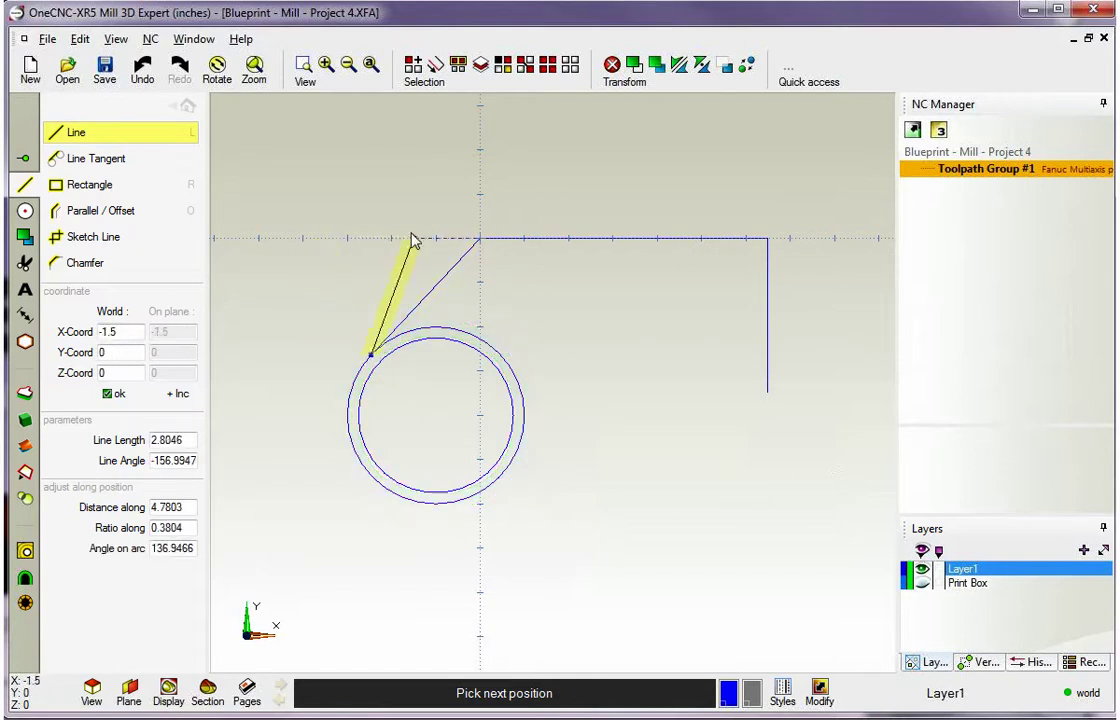
key("Escape")
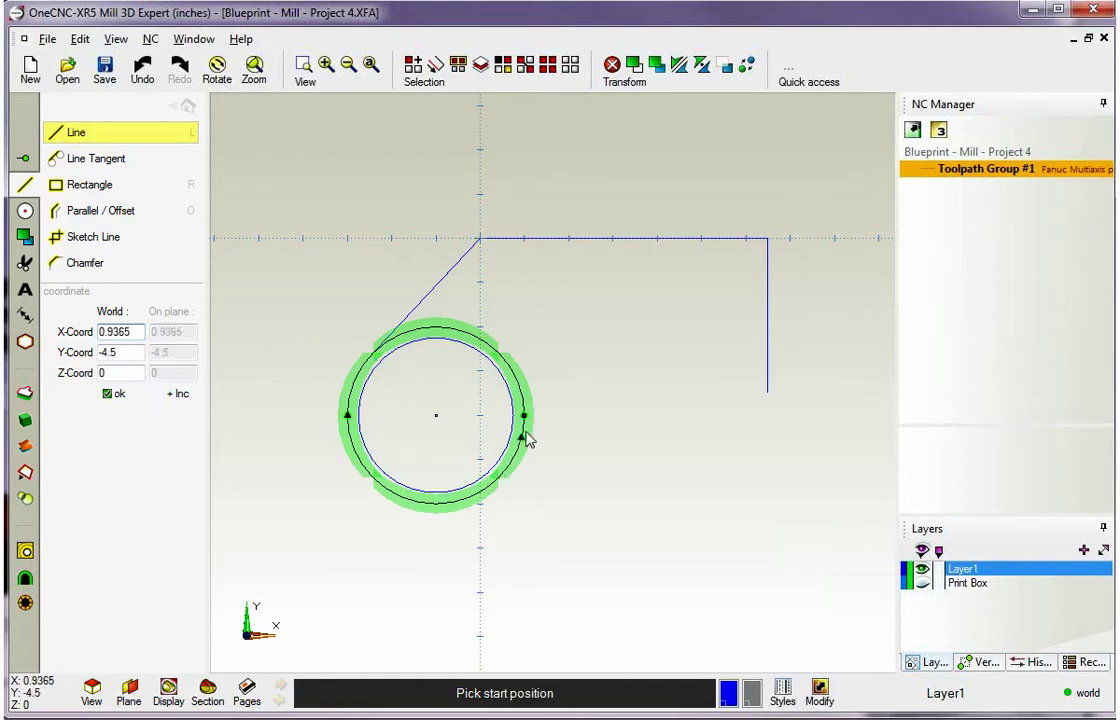
left_click(500, 478)
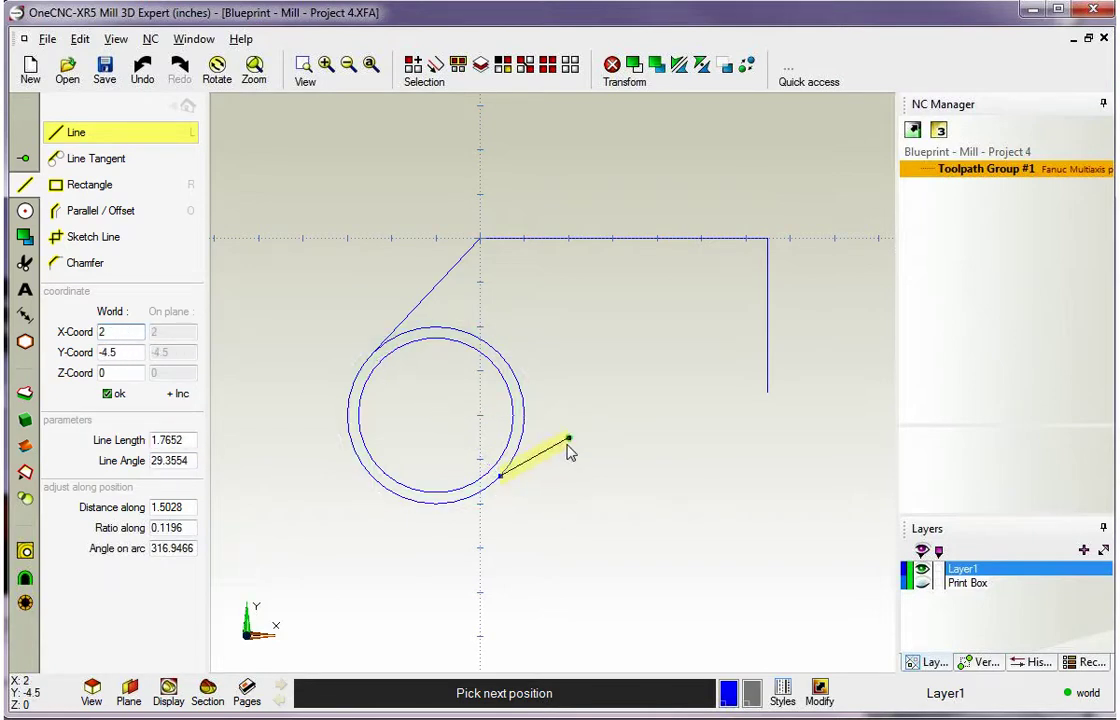
key("Escape")
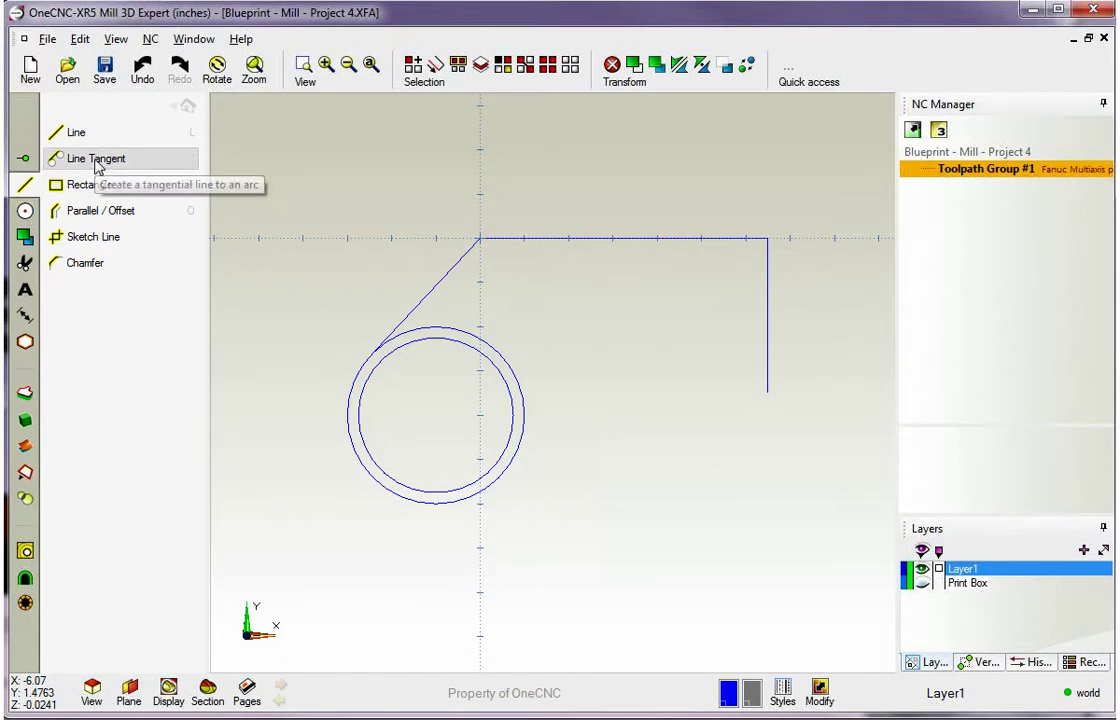
- Place a 1-diameter circle below and to the right of the boss circles
left_click(25, 210)
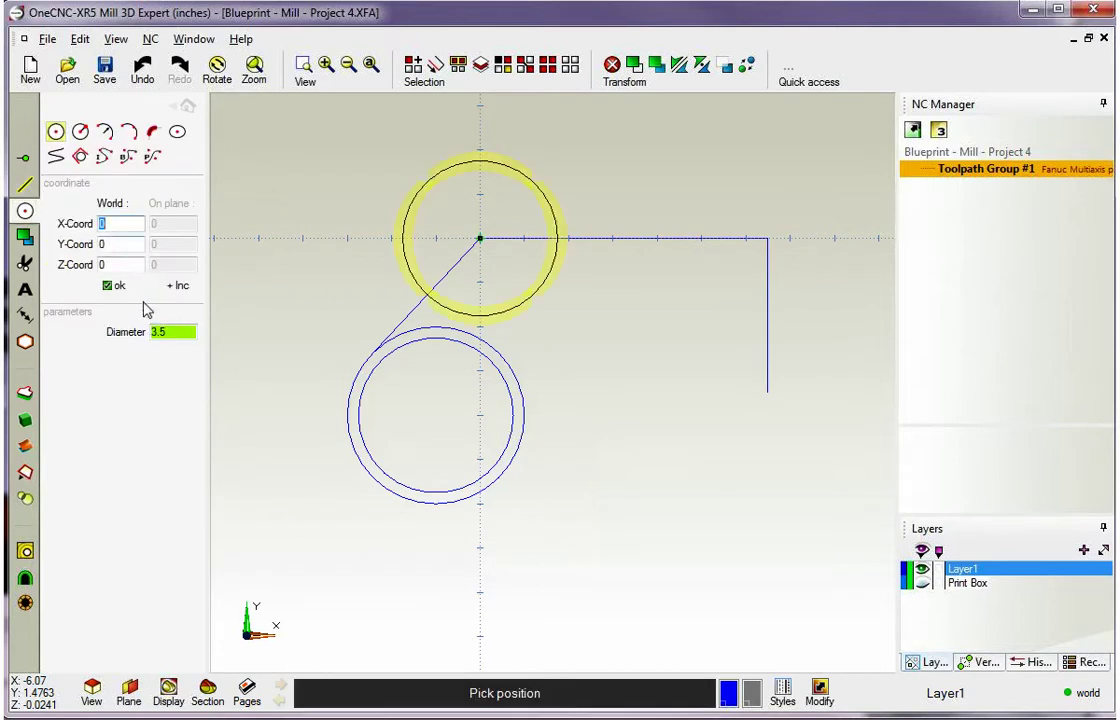
left_click_drag(167, 331, 152, 332)
type("1")
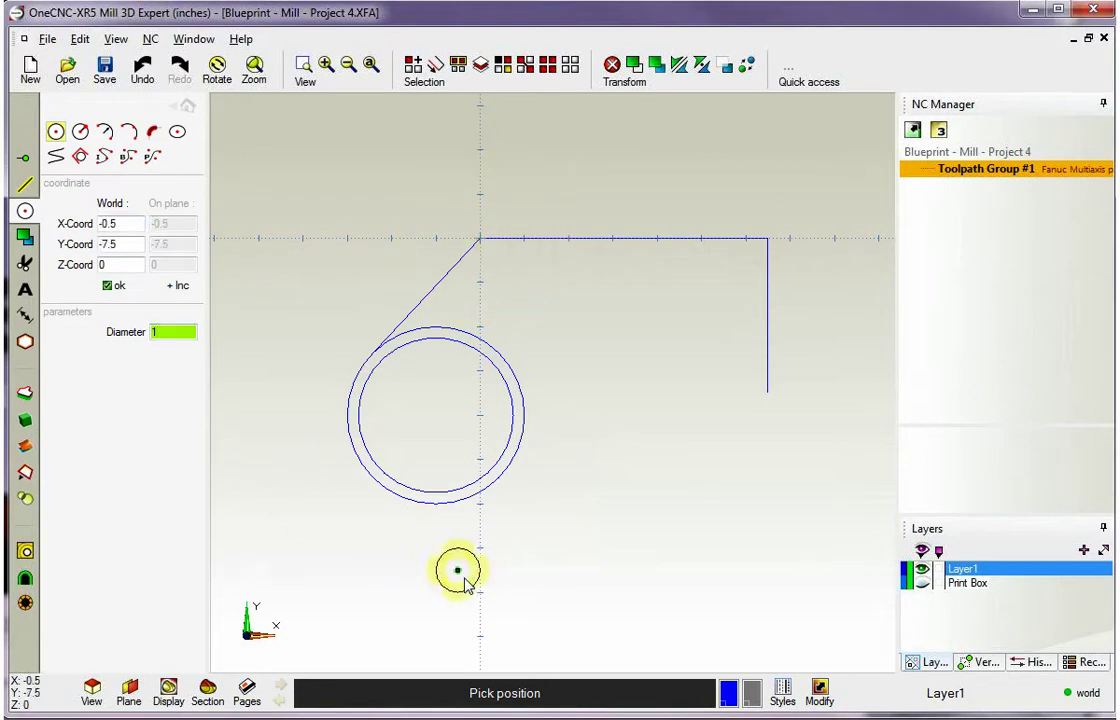
left_click(546, 547)
key("Escape")
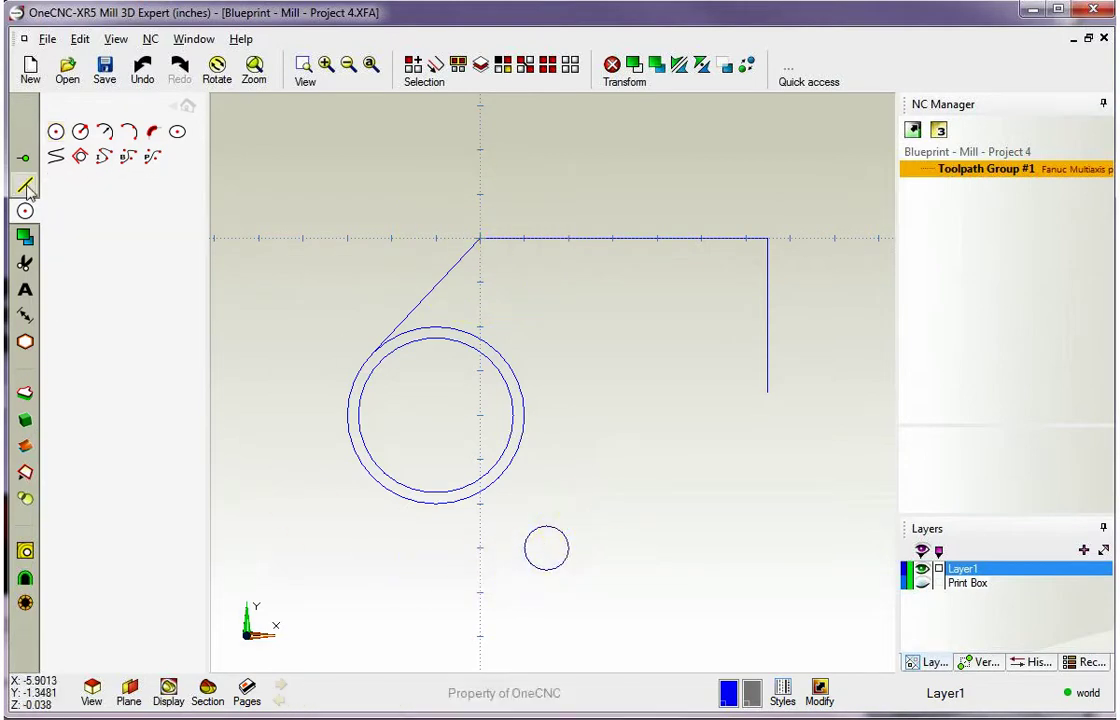
- Draw two tangent lines from the outer boss circle to the small circle, then undo them
left_click(25, 184)
left_click(90, 160)
left_click(382, 494)
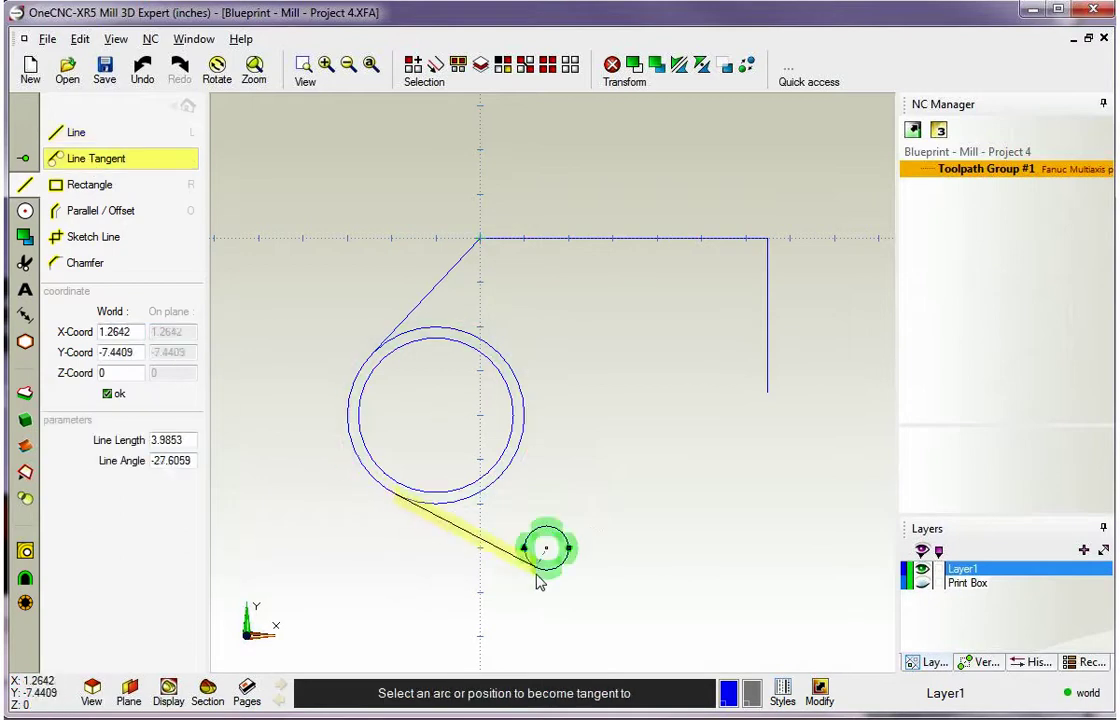
left_click(536, 576)
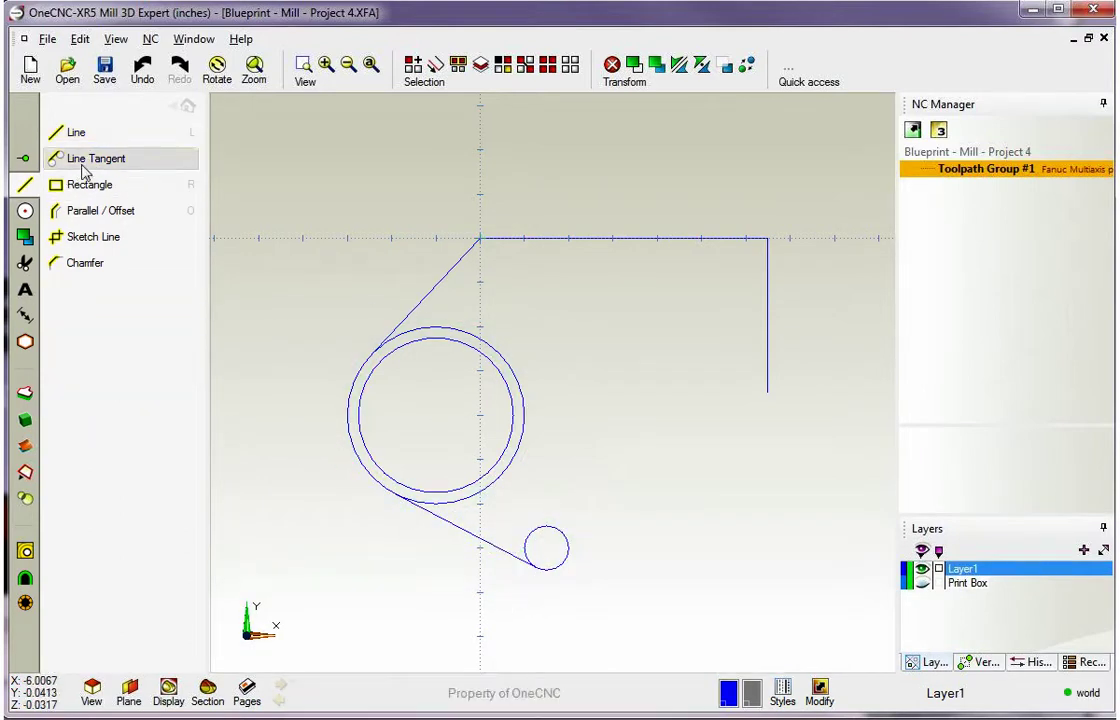
left_click(90, 159)
left_click(495, 350)
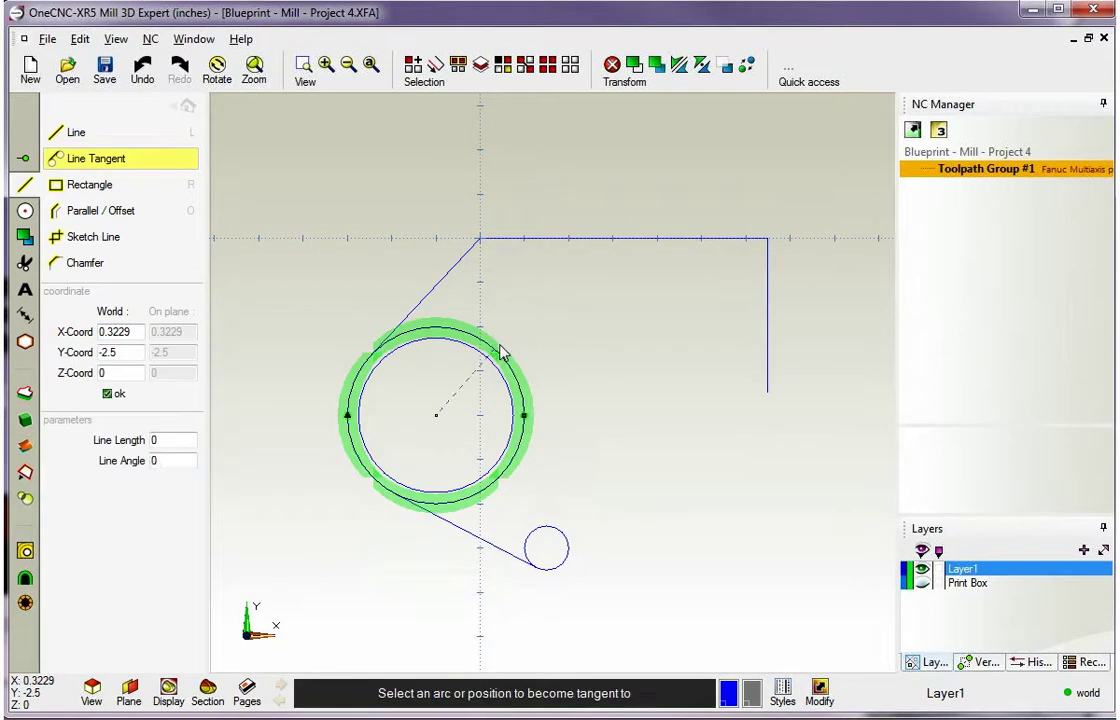
left_click(568, 540)
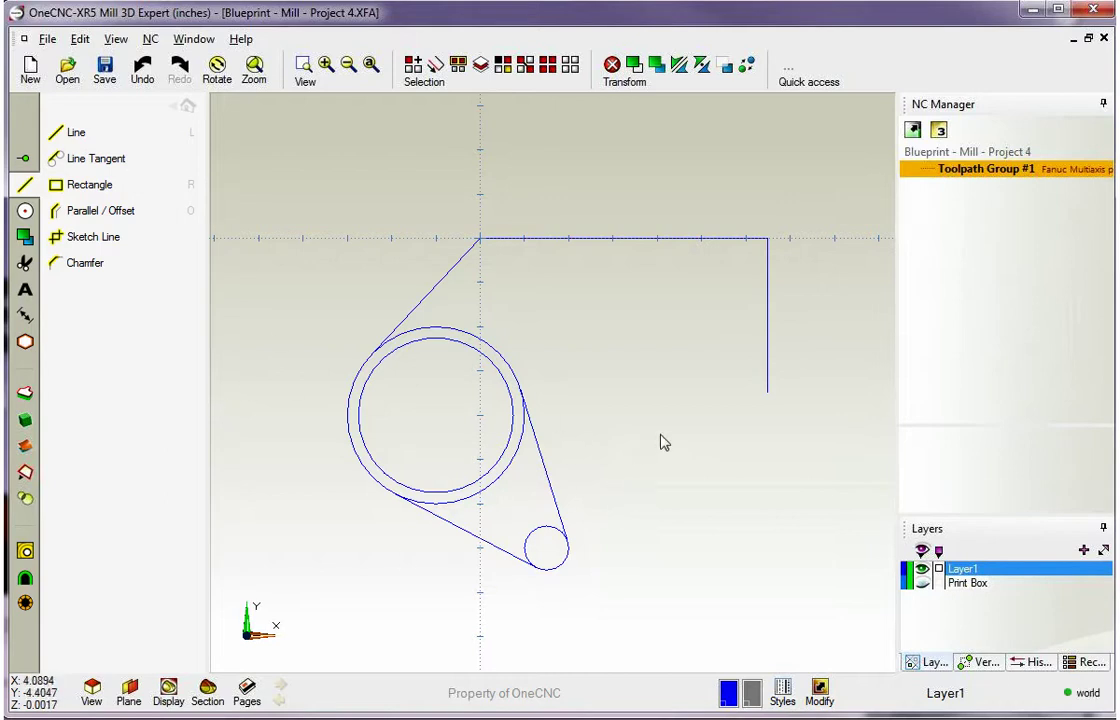
key("ctrl+z")
key("ctrl+z")
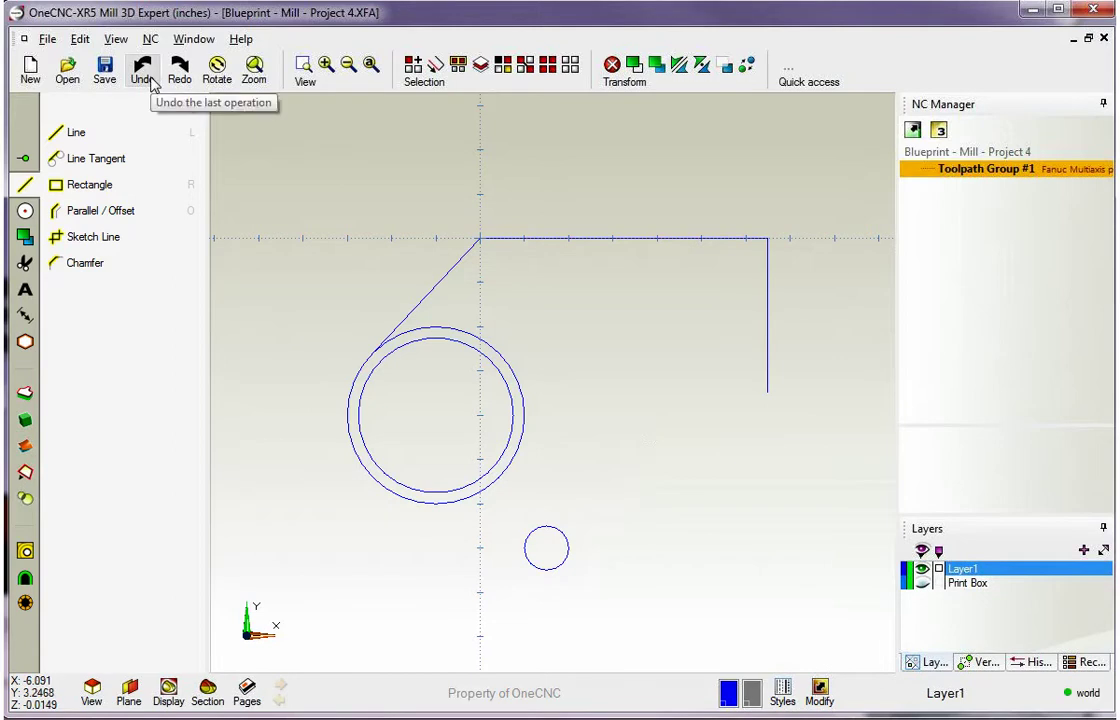
- Remove the small circle and draw a 35° tangent line from the outer circle's bottom, running up-right
left_click(145, 76)
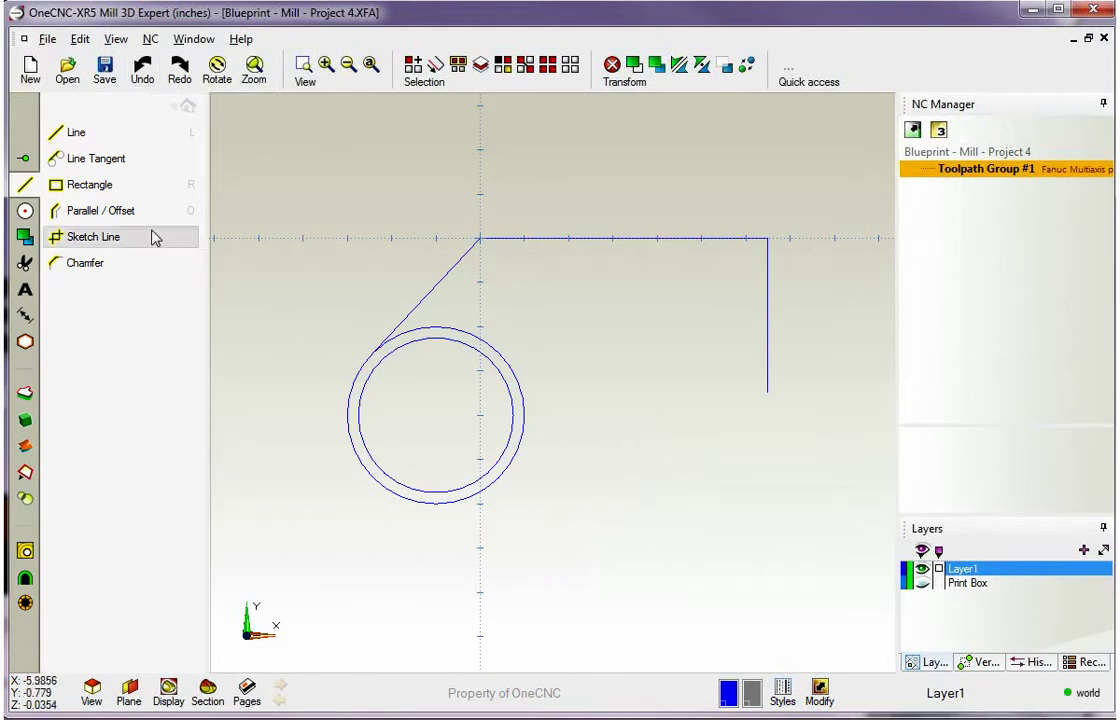
left_click(111, 165)
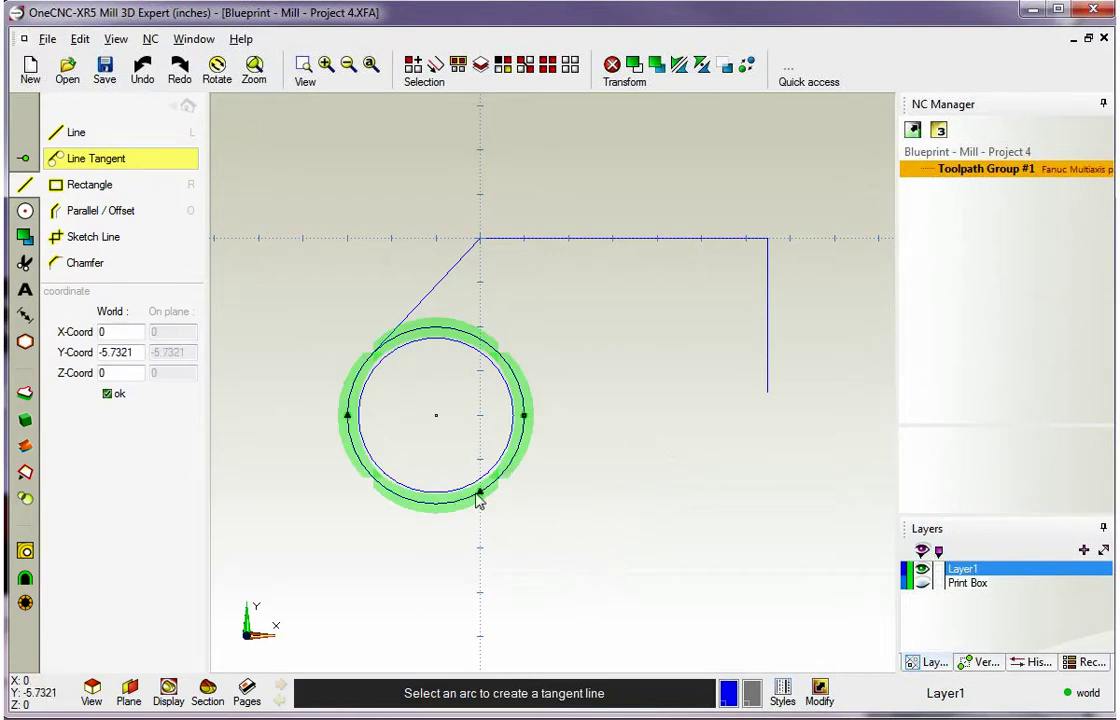
left_click(507, 471)
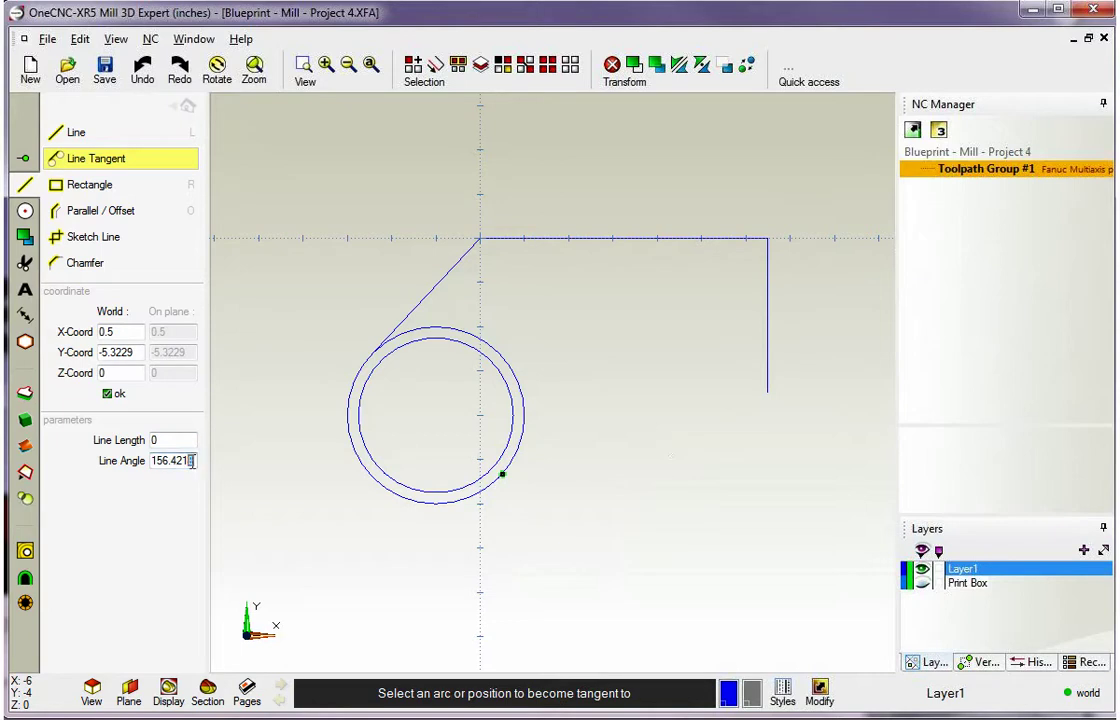
type("35")
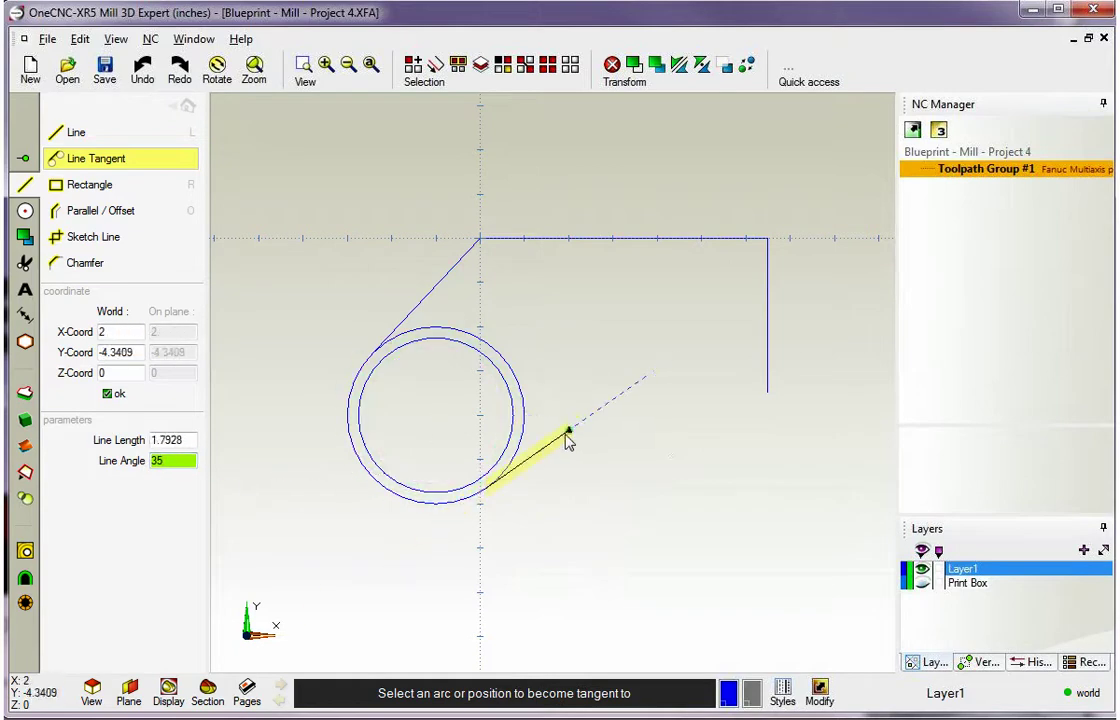
left_click(527, 472)
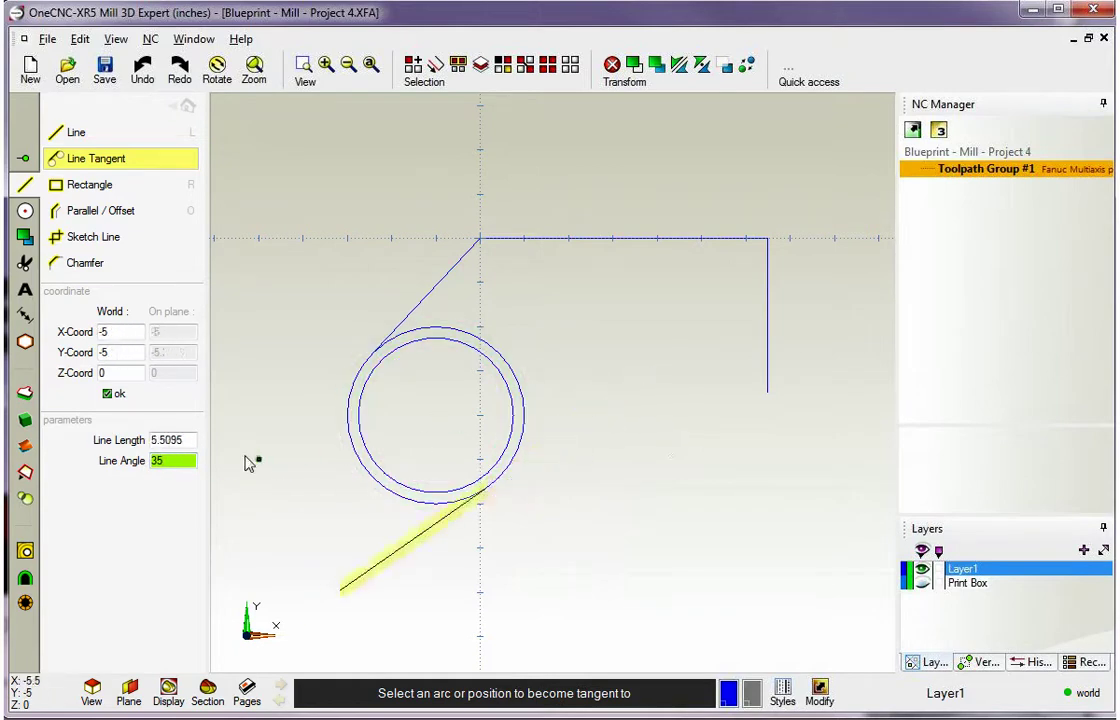
left_click(160, 440)
type("06")
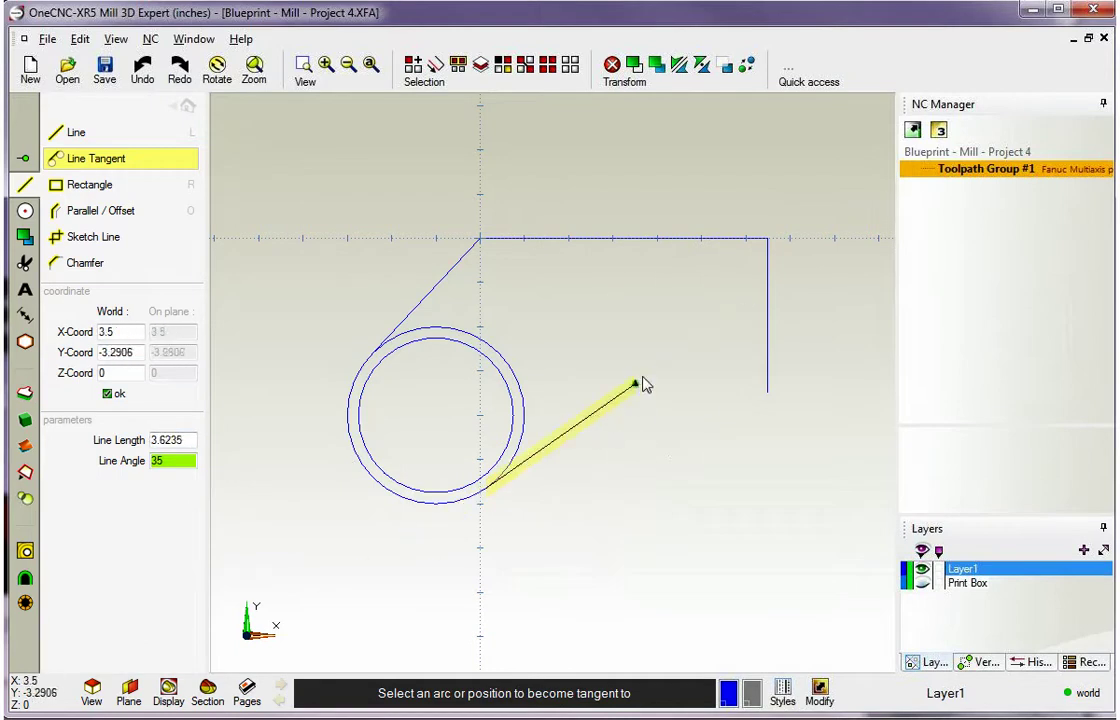
left_click(688, 354)
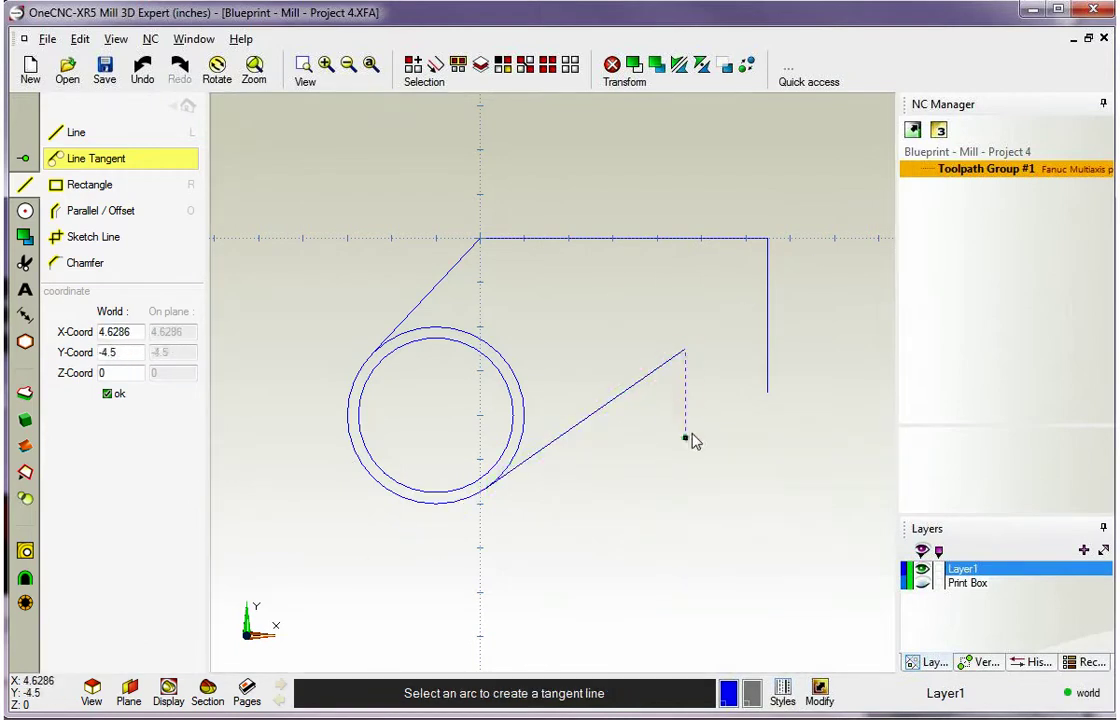
key("Escape")
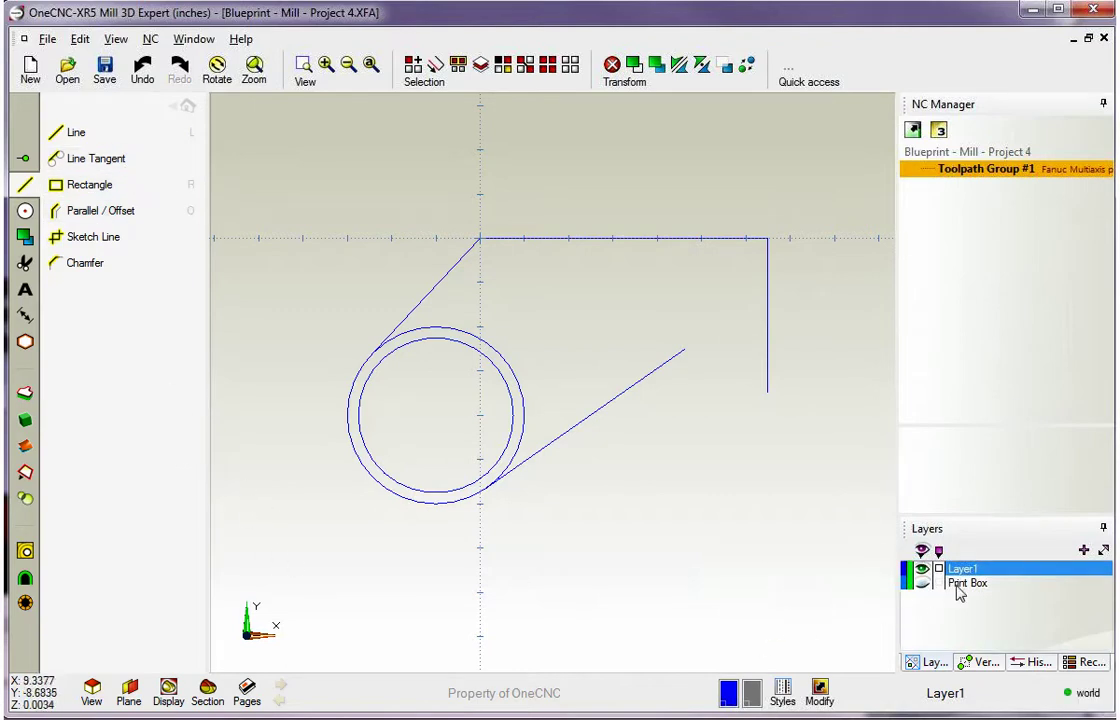
- Compare the sketch with the Print Box blueprint by toggling it, leaving circle drawing ready
left_click(922, 584)
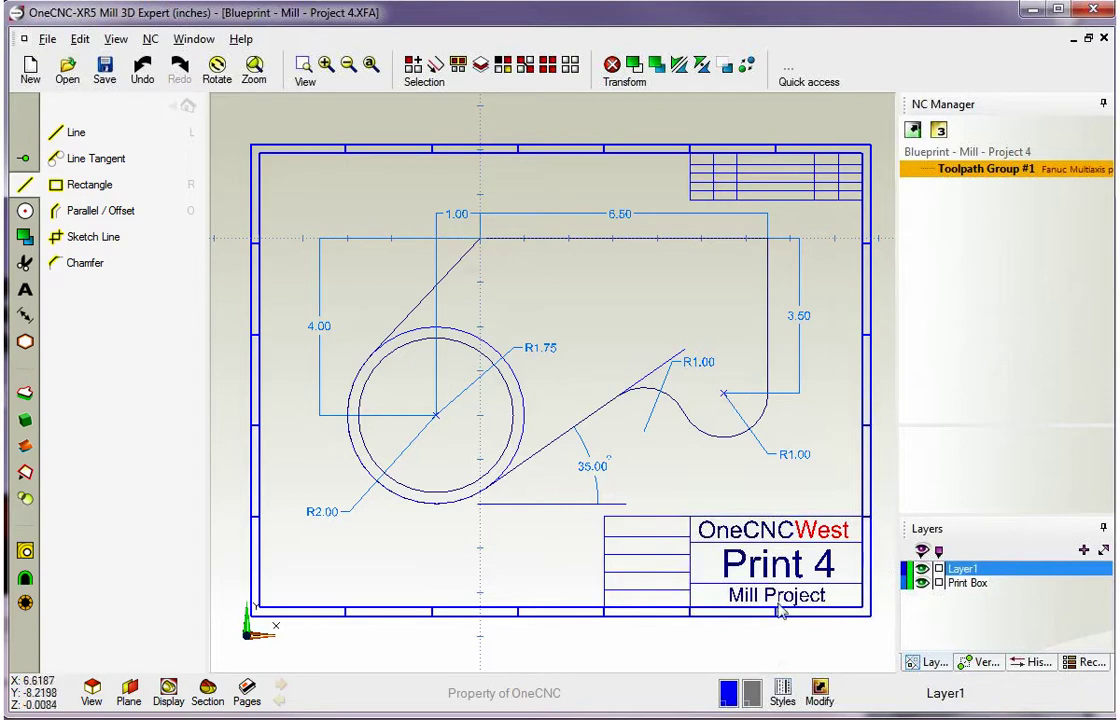
left_click(923, 584)
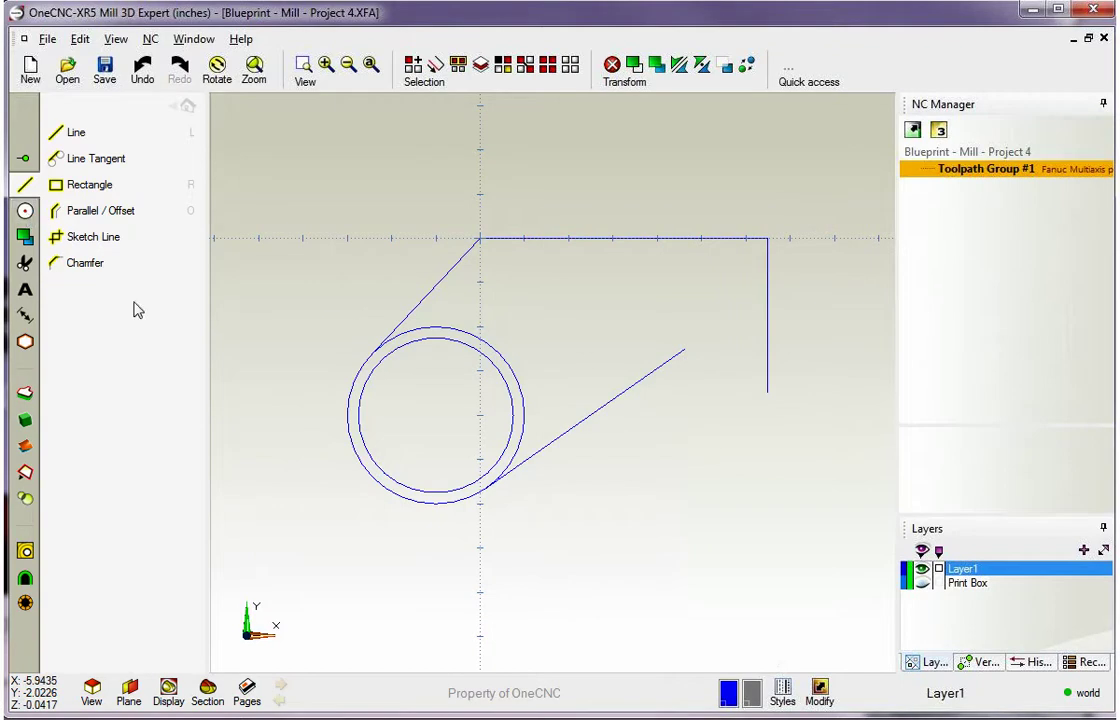
left_click(923, 584)
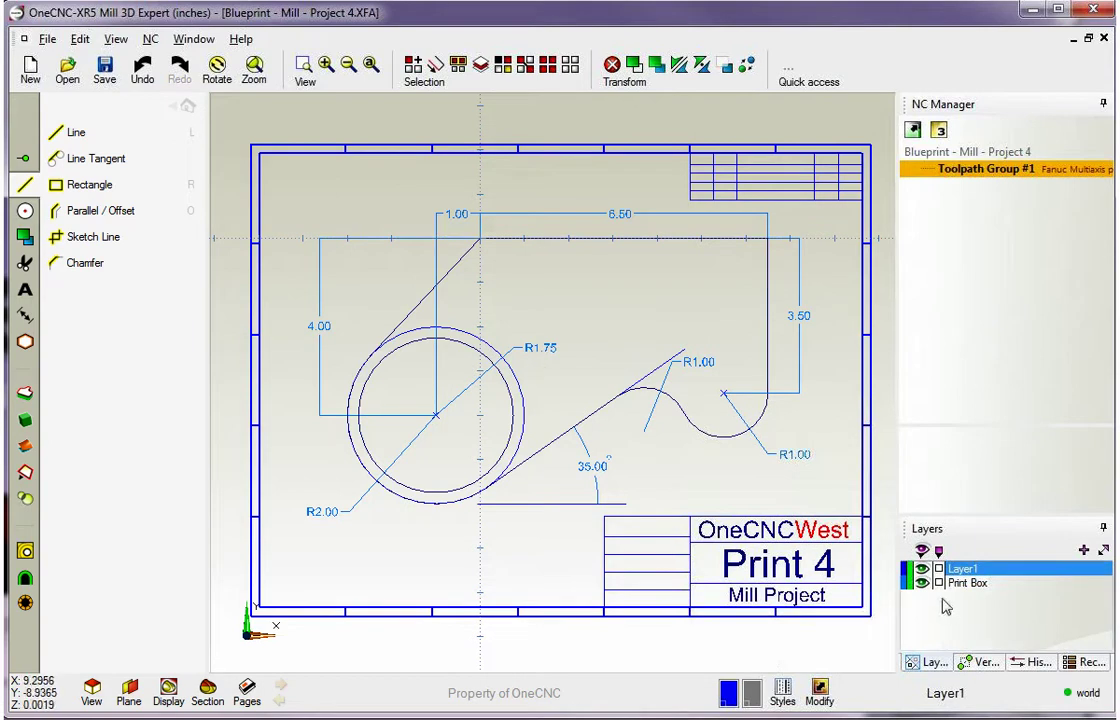
left_click(923, 584)
left_click(25, 210)
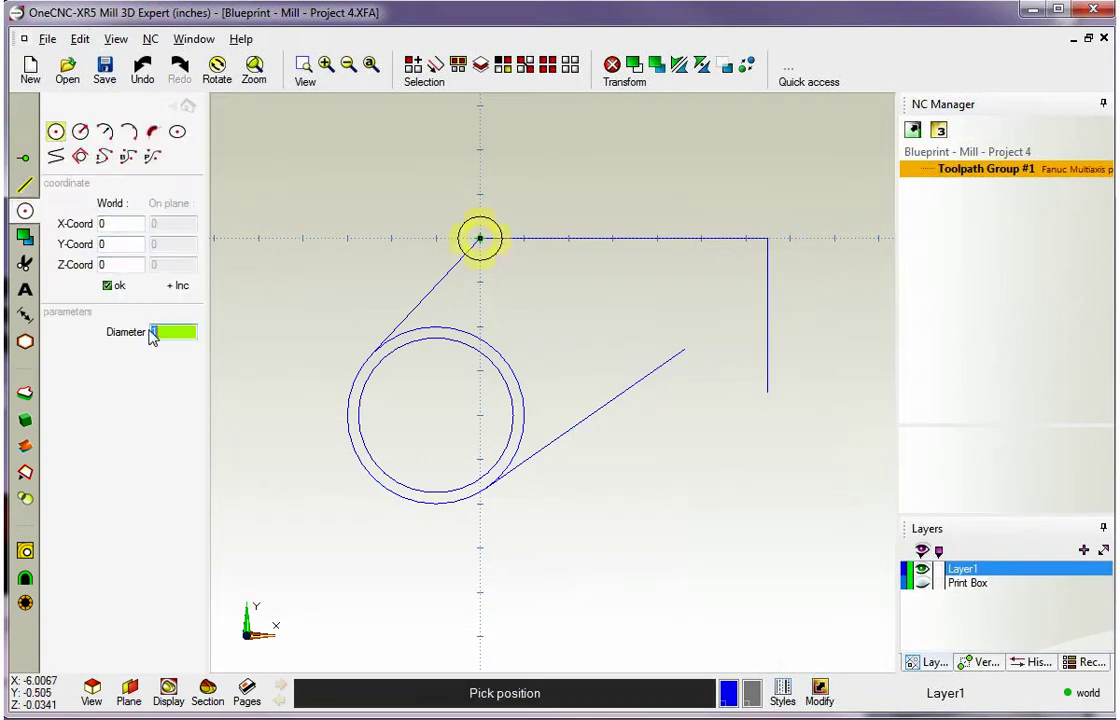
- Place a diameter-2 circle centred at (5.5, -3.5) on the vertical line's end, then show the blueprint
type("2")
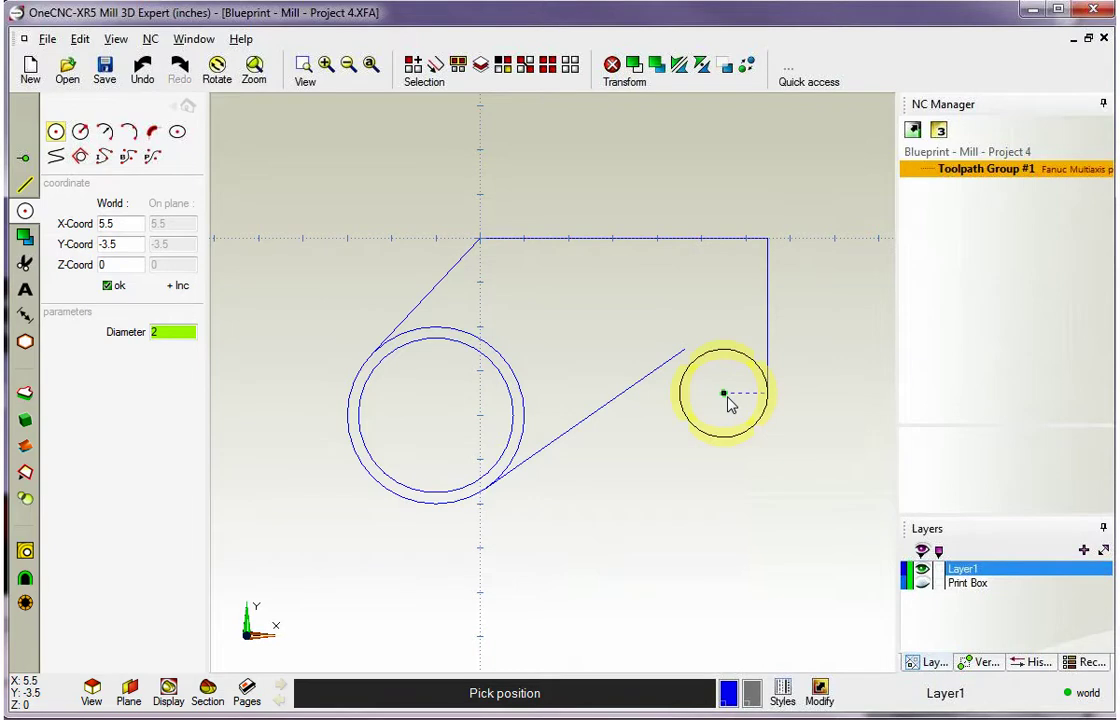
left_click(727, 396)
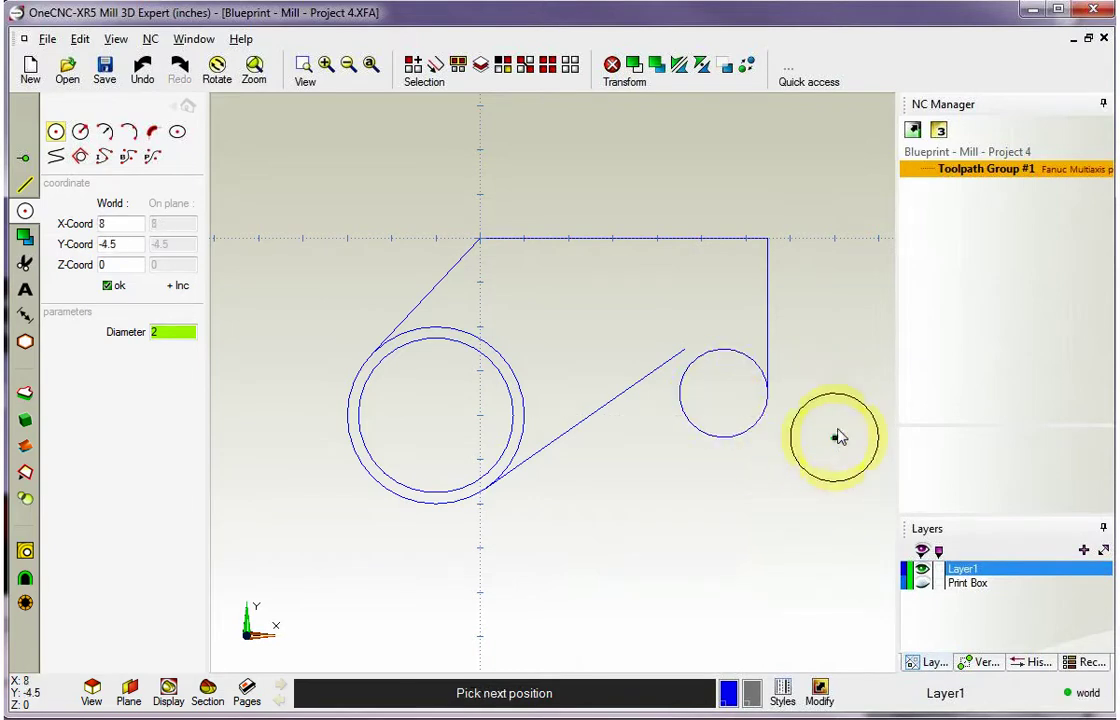
right_click(836, 440)
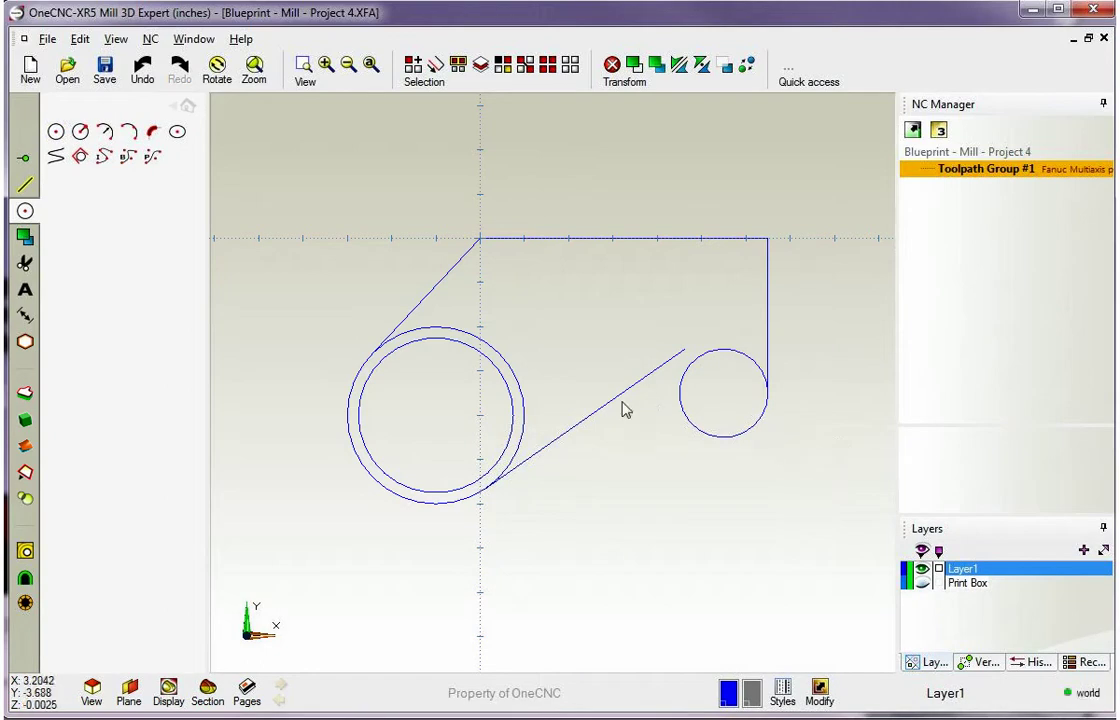
left_click(922, 583)
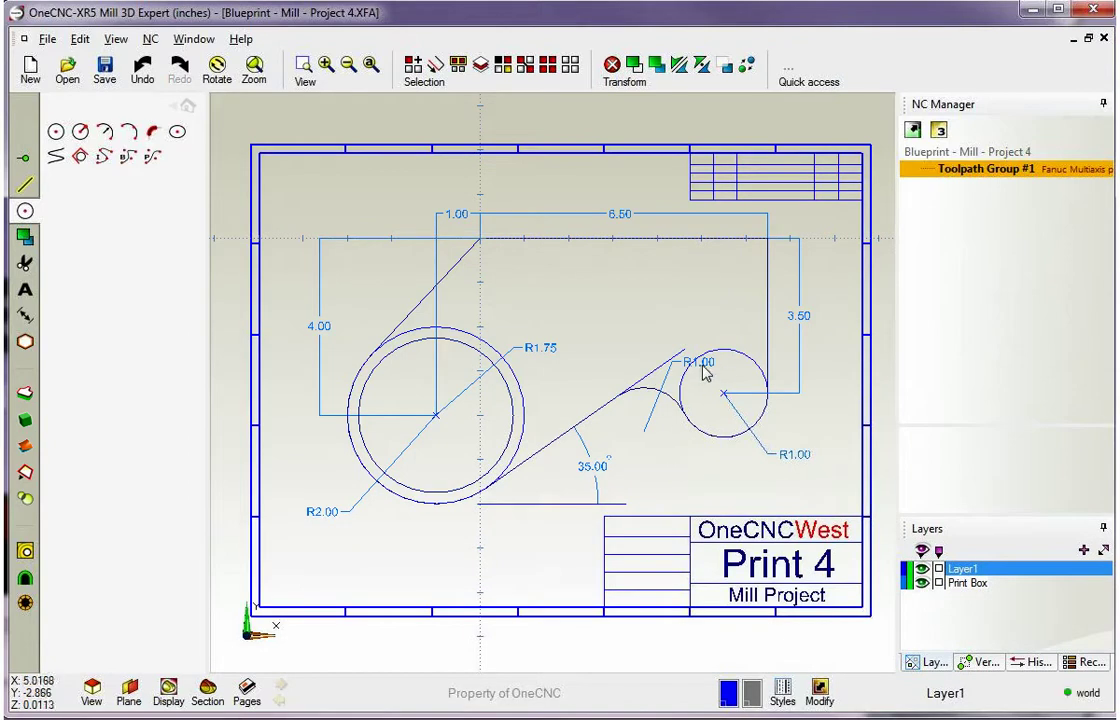
- Join the R1.00 circle and the slanted line with a radius-1 fillet
left_click(922, 583)
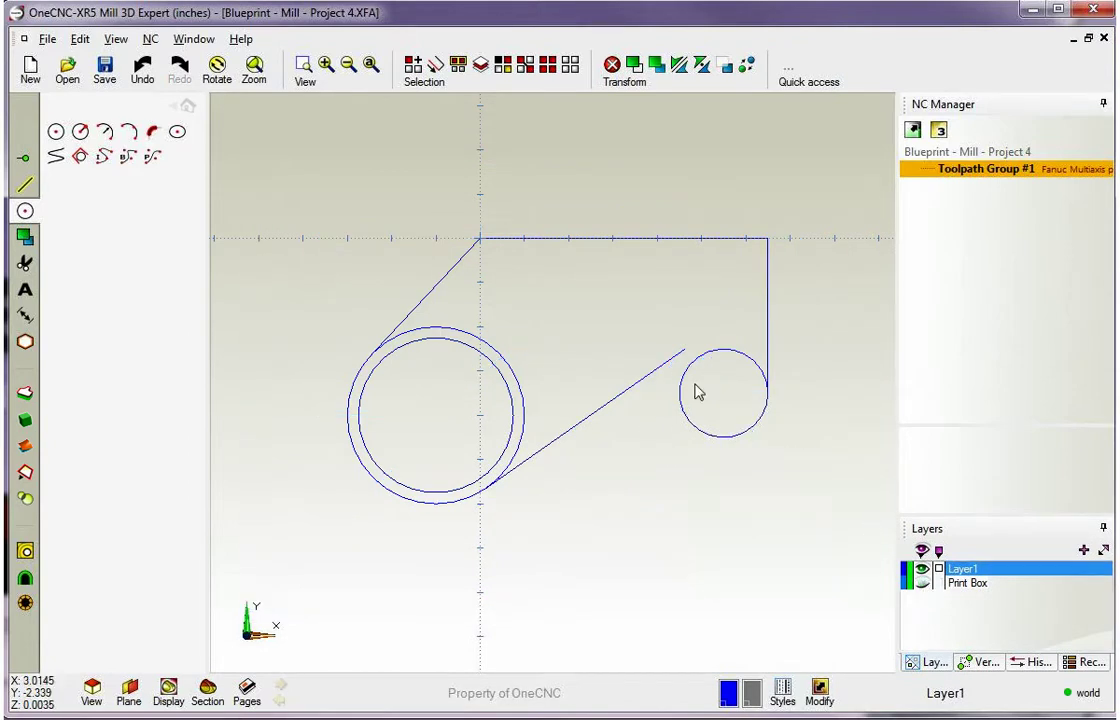
left_click(153, 134)
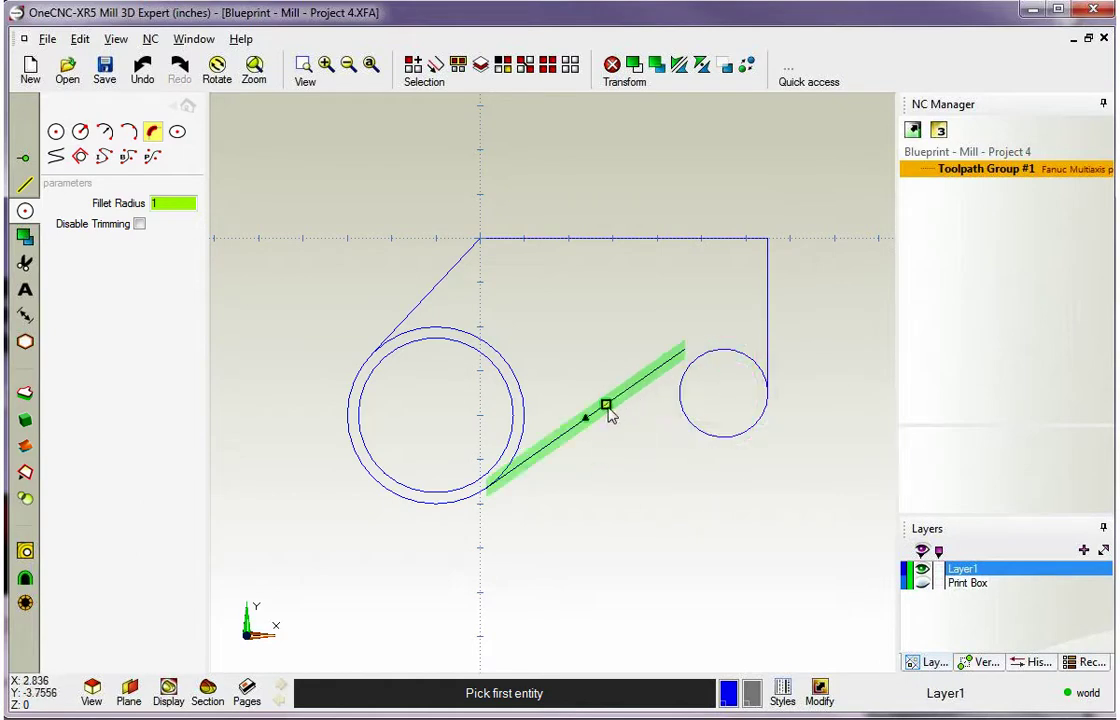
left_click(685, 421)
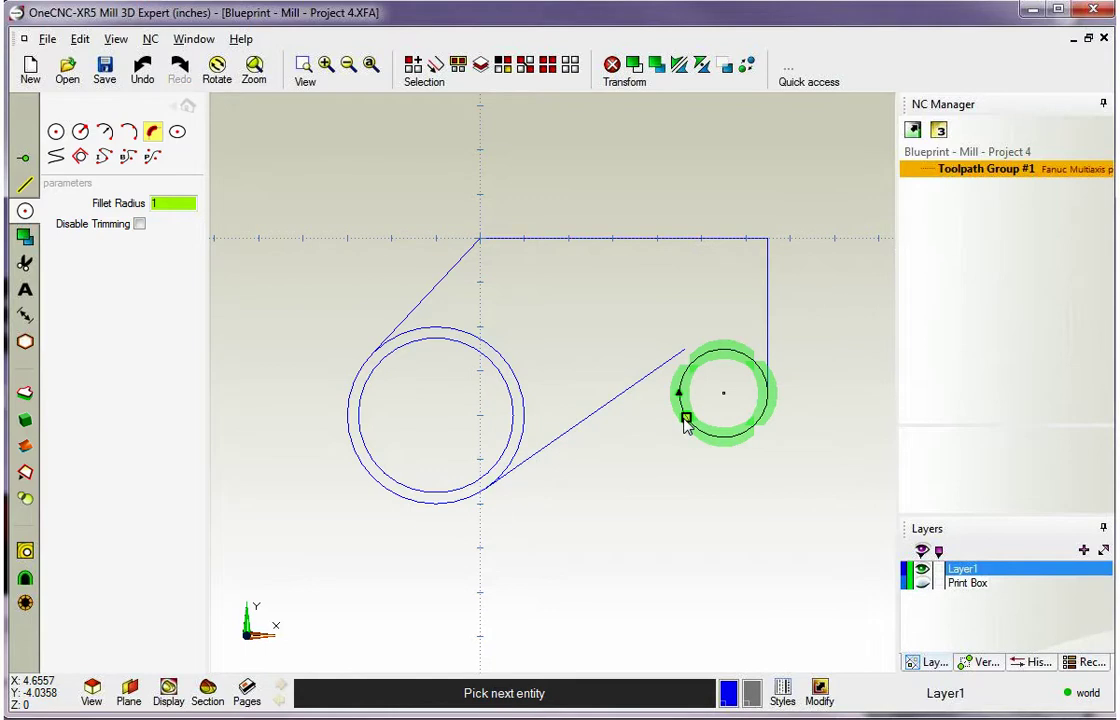
left_click(610, 420)
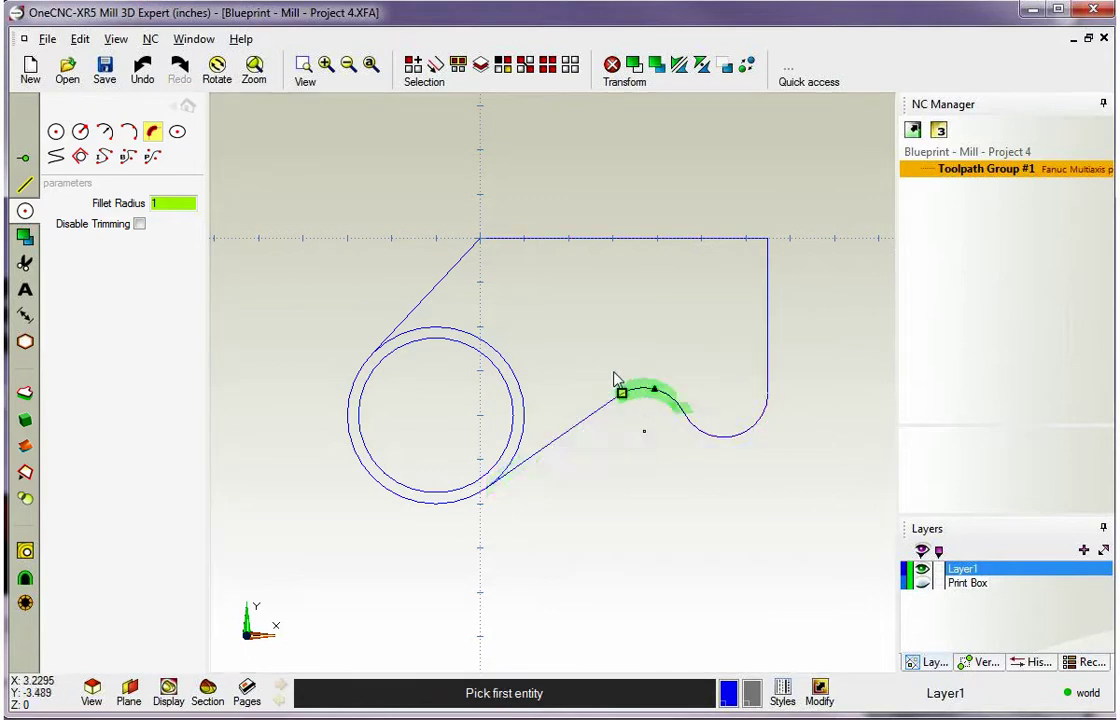
key("Escape")
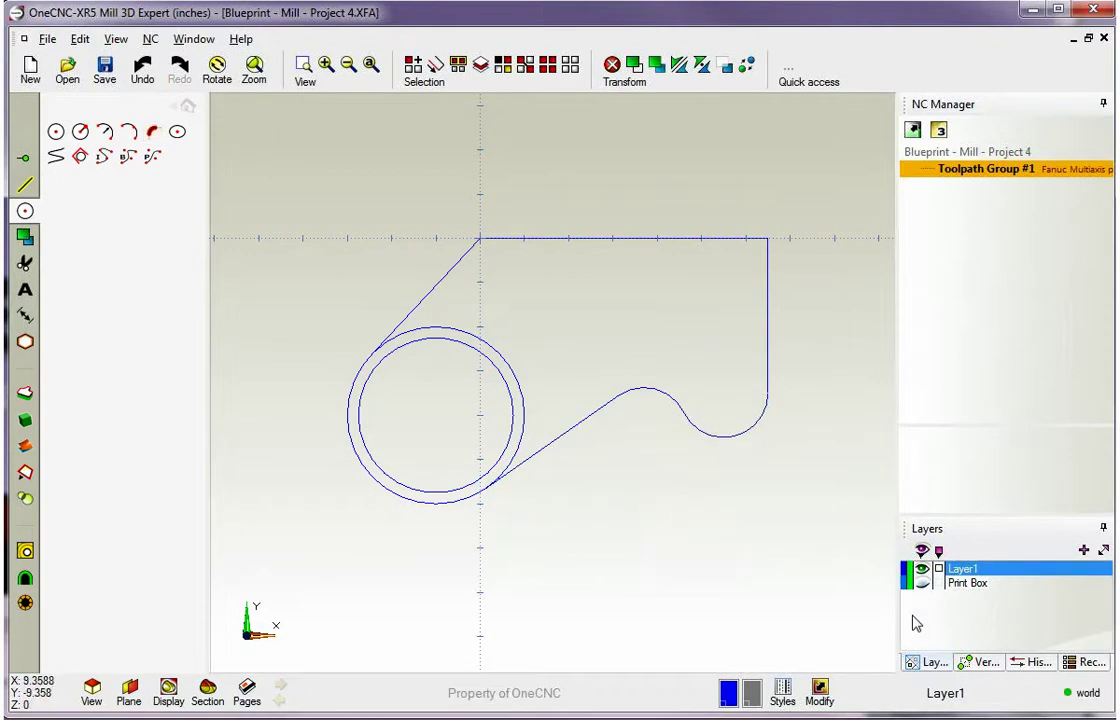
- Toggle the Print Box blueprint repeatedly to compare the profile, leaving it hidden
left_click(923, 585)
left_click(923, 585)
left_click(923, 585)
left_click(923, 585)
left_click(923, 585)
left_click(923, 585)
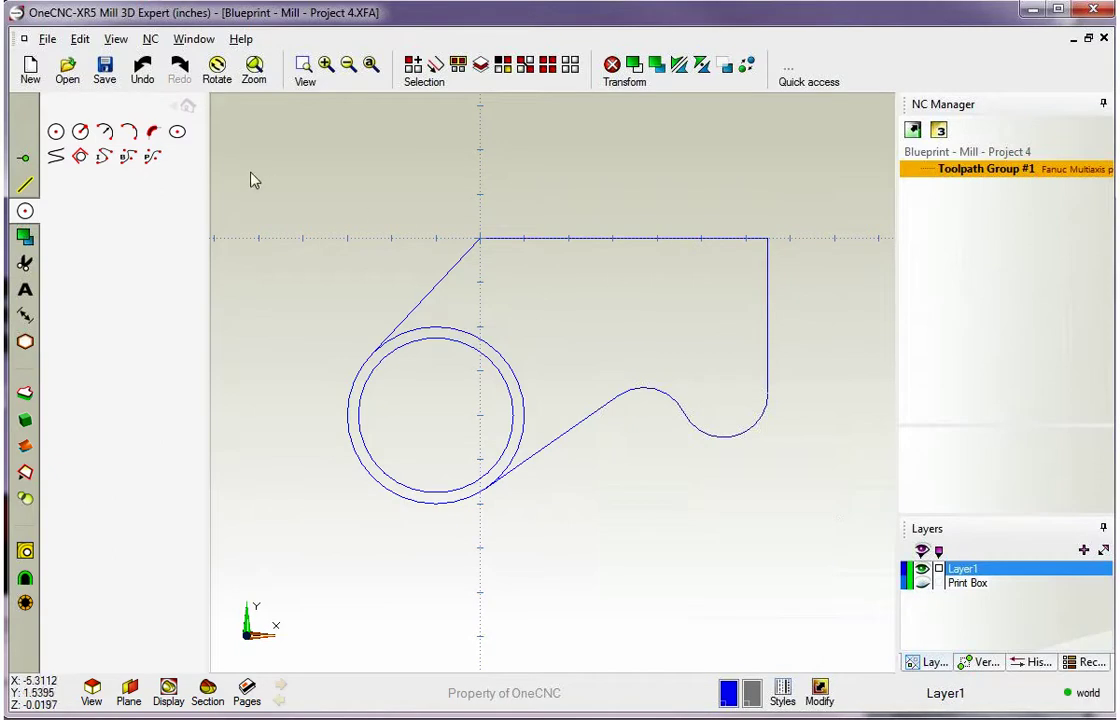
- Trim away the outer circle's upper-right arc between the two tangent lines with Scissors
left_click(26, 264)
left_click(86, 168)
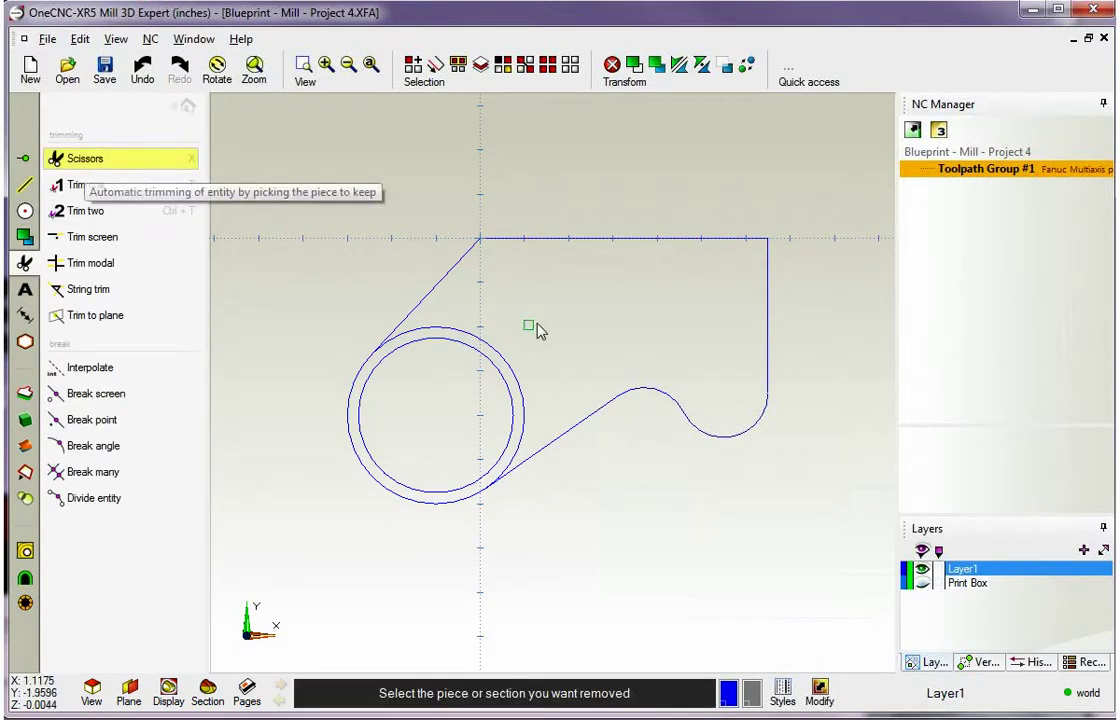
left_click(494, 349)
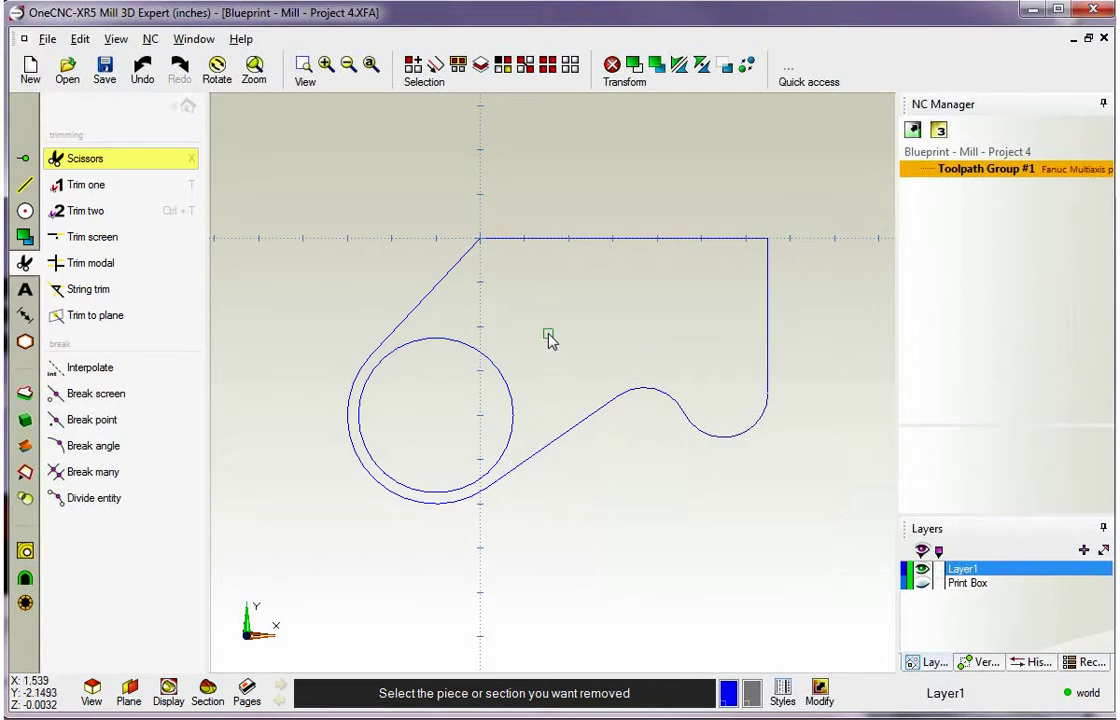
key("Escape")
left_click(187, 106)
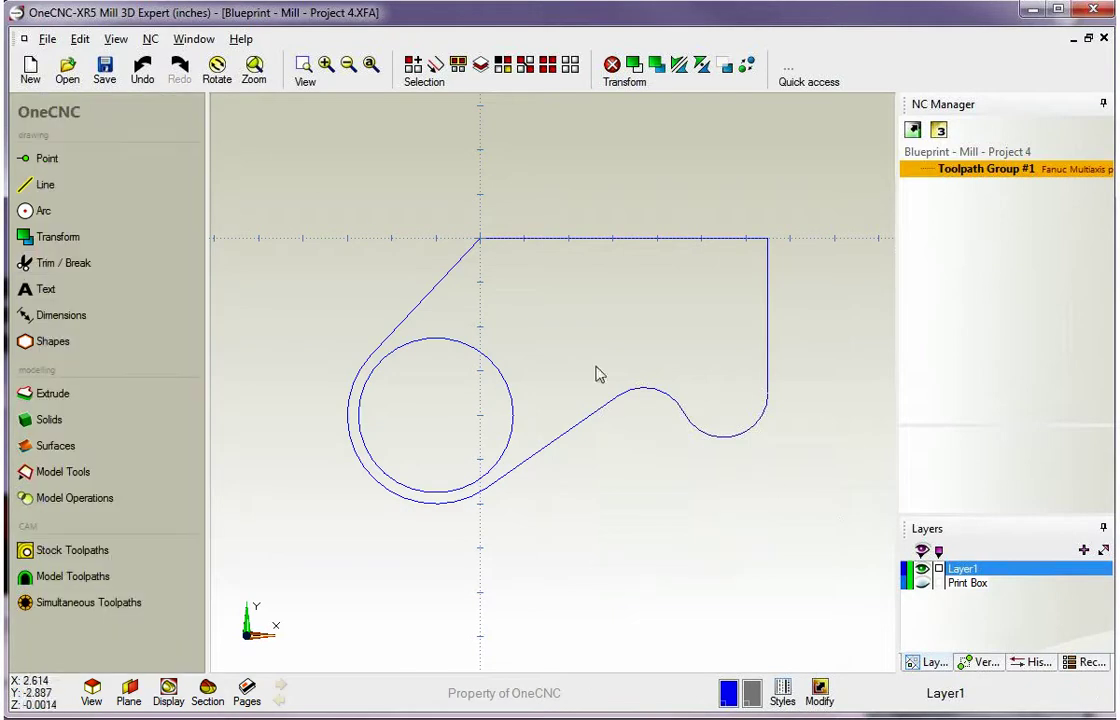
- Toggle the Print Box blueprint on and off repeatedly, leaving it hidden
left_click(922, 583)
left_click(924, 588)
left_click(924, 588)
left_click(924, 588)
left_click(924, 588)
left_click(924, 588)
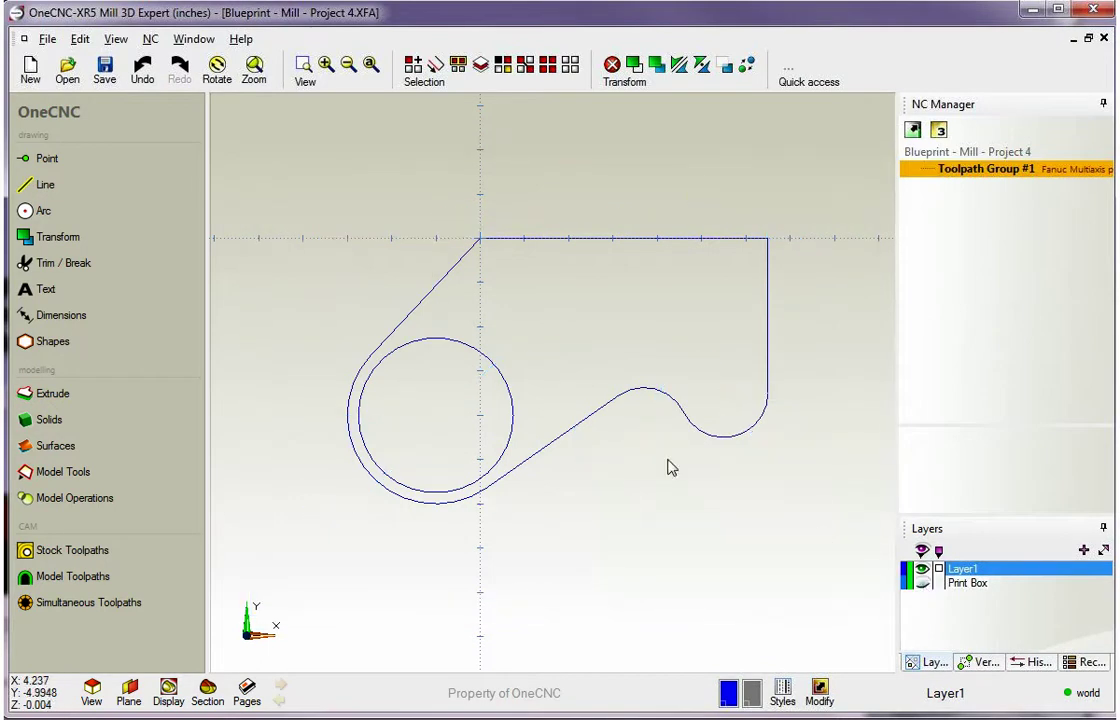